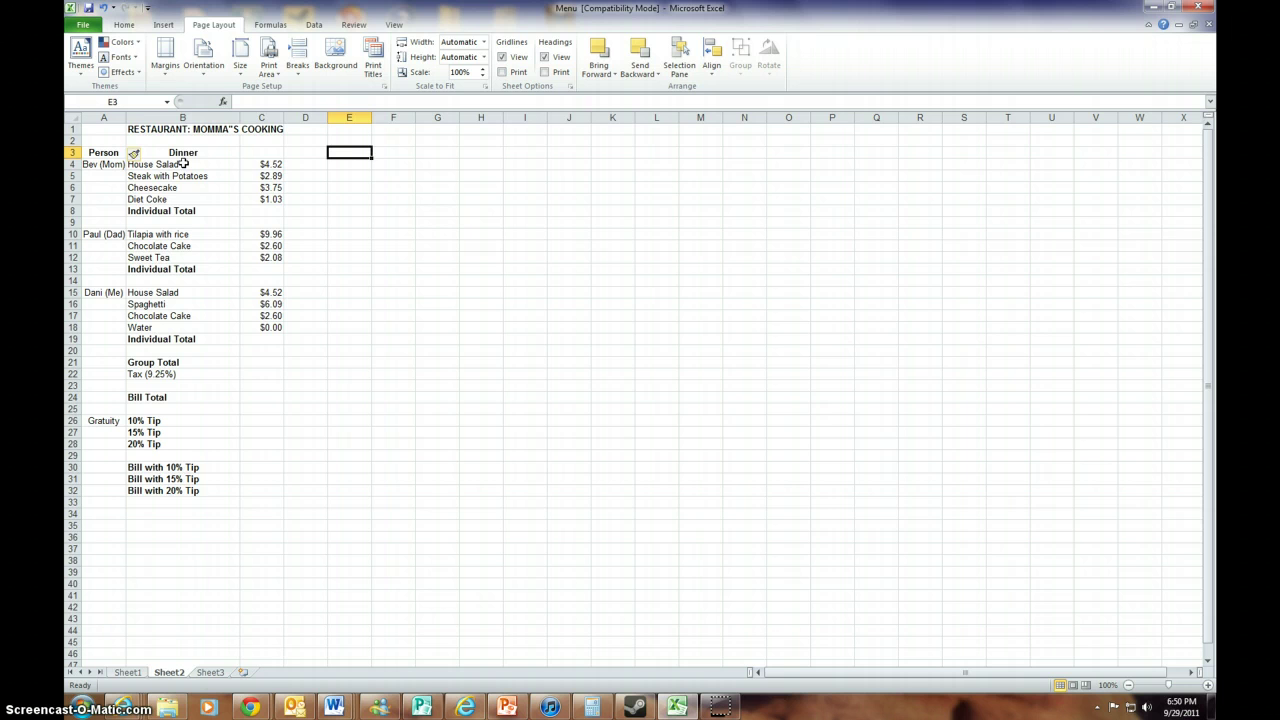
Select the whole price column C on the Home tab.
{"action": "left_click", "coordinate": [256, 167]}
{"action": "left_click", "coordinate": [256, 167], "text": "alt"}
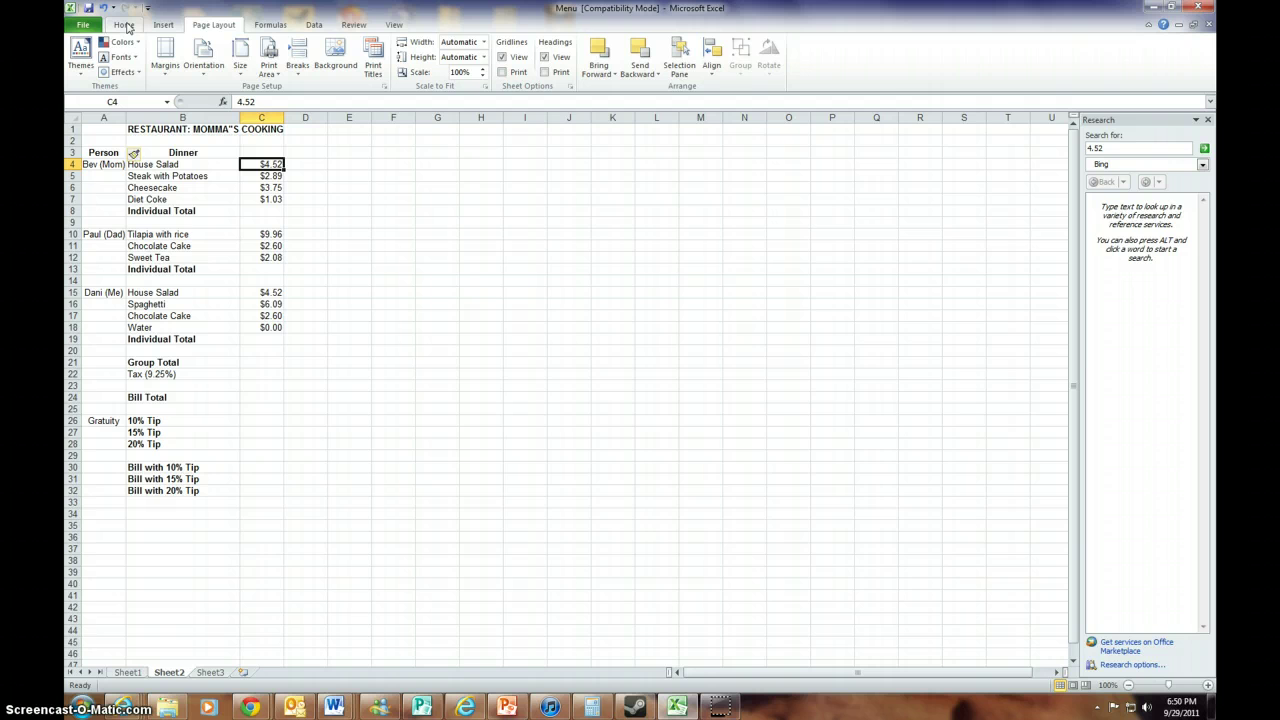
{"action": "left_click", "coordinate": [124, 25]}
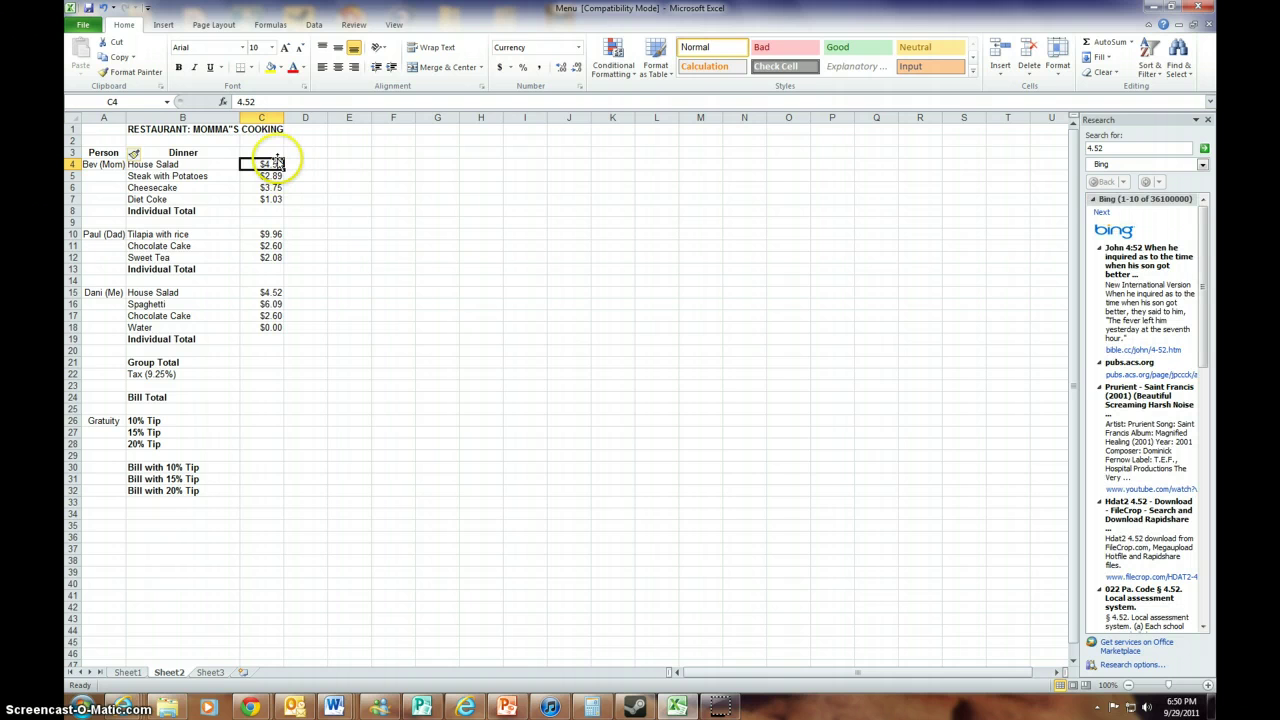
{"action": "left_click", "coordinate": [268, 117]}
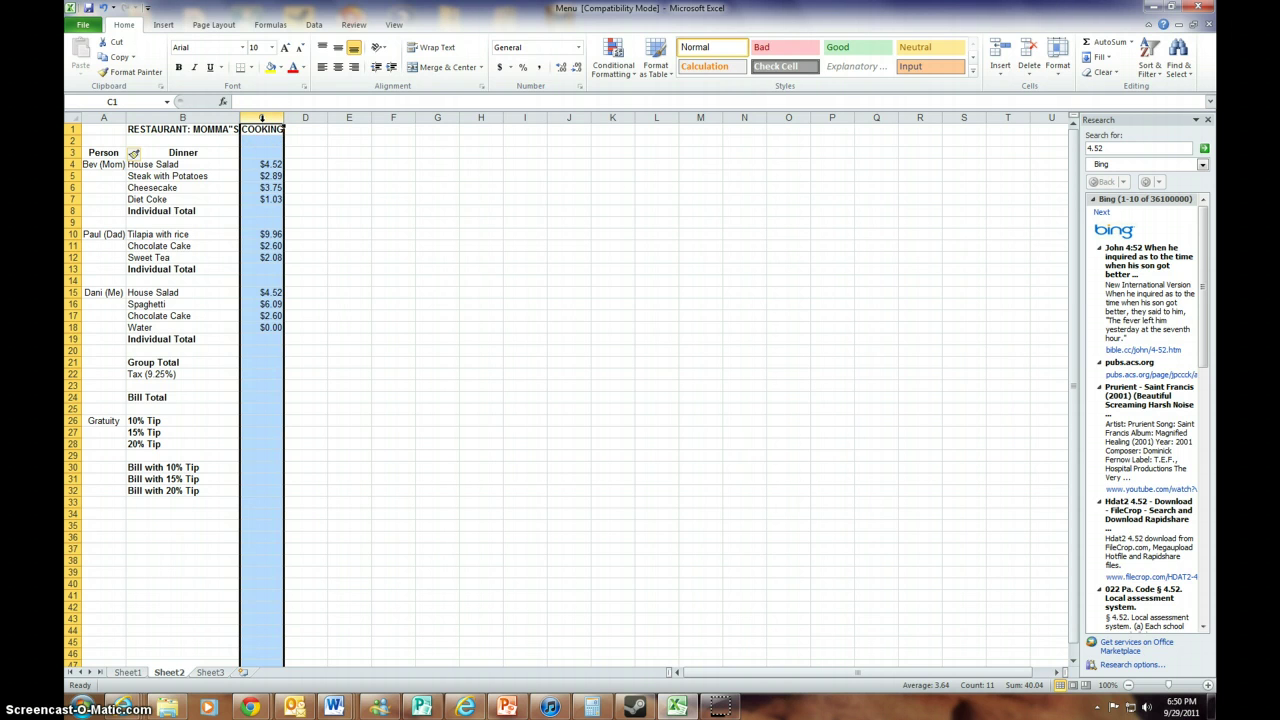
Format column C as Currency from the Number Format list.
{"action": "left_click", "coordinate": [578, 49]}
{"action": "left_click", "coordinate": [578, 49]}
{"action": "left_click", "coordinate": [578, 49]}
{"action": "left_click", "coordinate": [578, 49]}
{"action": "left_click", "coordinate": [578, 49]}
{"action": "left_click", "coordinate": [578, 49]}
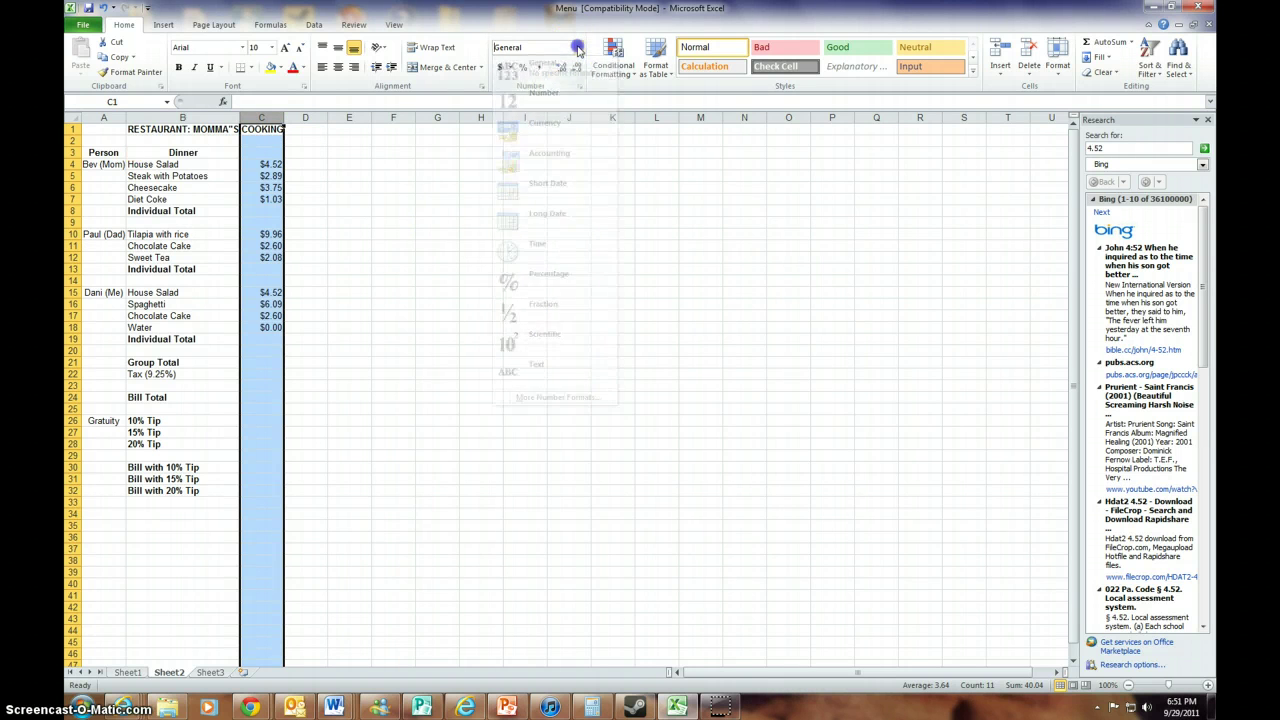
{"action": "left_click", "coordinate": [578, 49]}
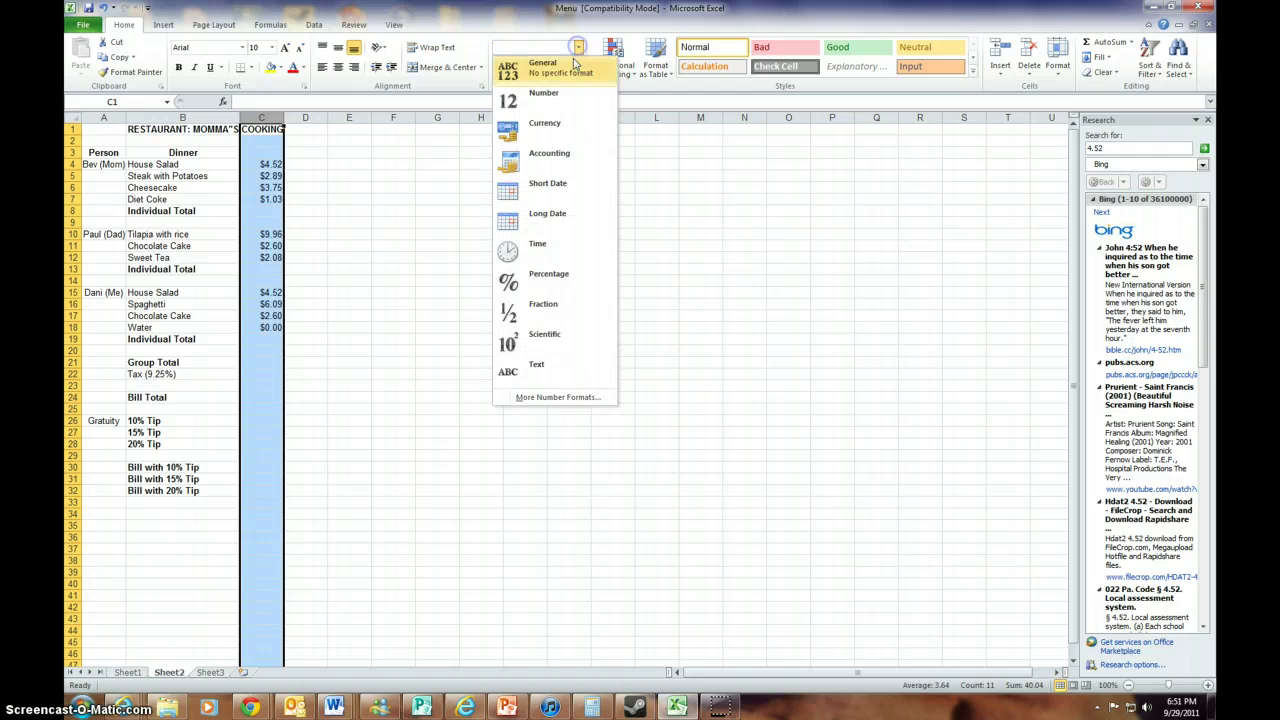
{"action": "left_click", "coordinate": [549, 126]}
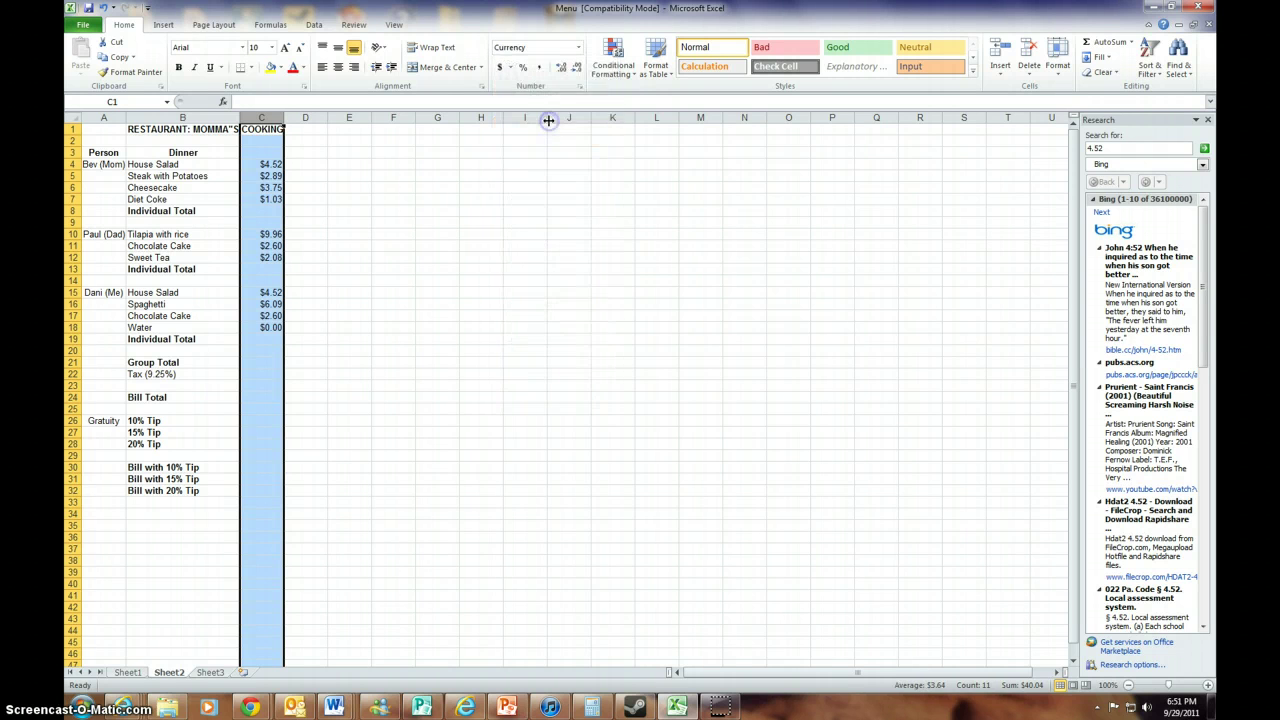
Switch column C to General, then back to Currency, and deselect it.
{"action": "left_click", "coordinate": [578, 49]}
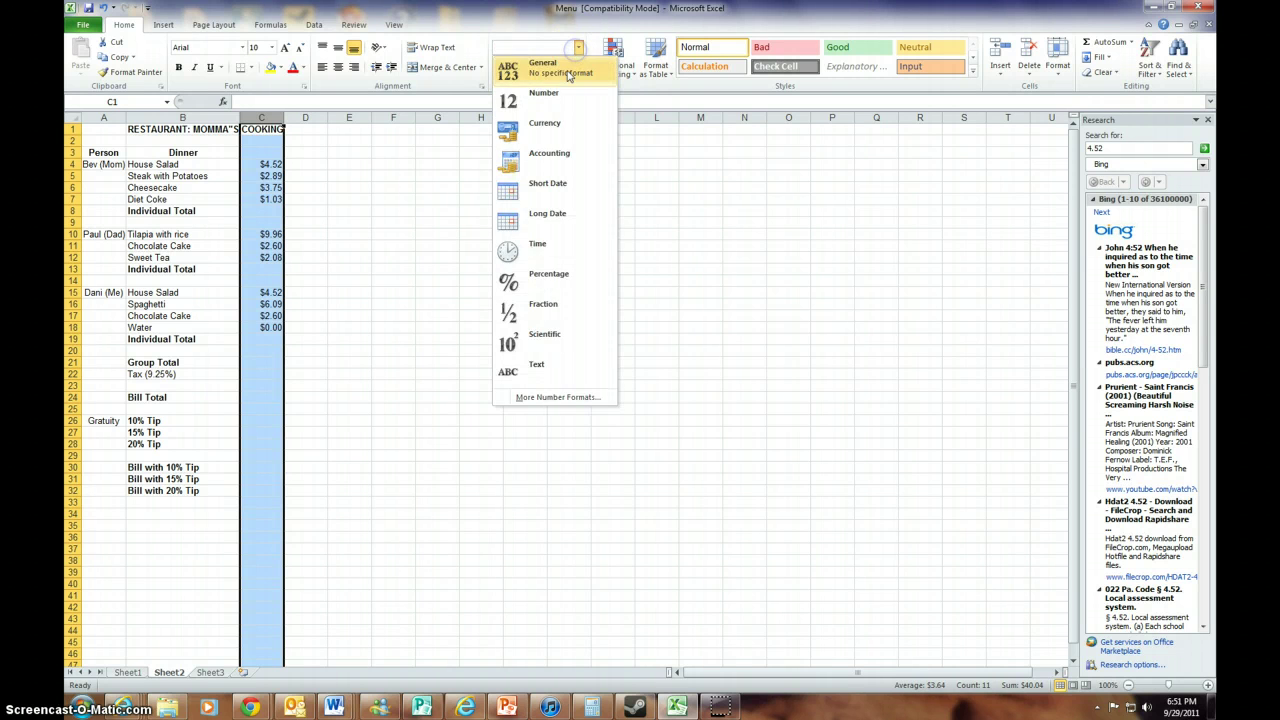
{"action": "left_click", "coordinate": [564, 69]}
{"action": "left_click", "coordinate": [579, 47]}
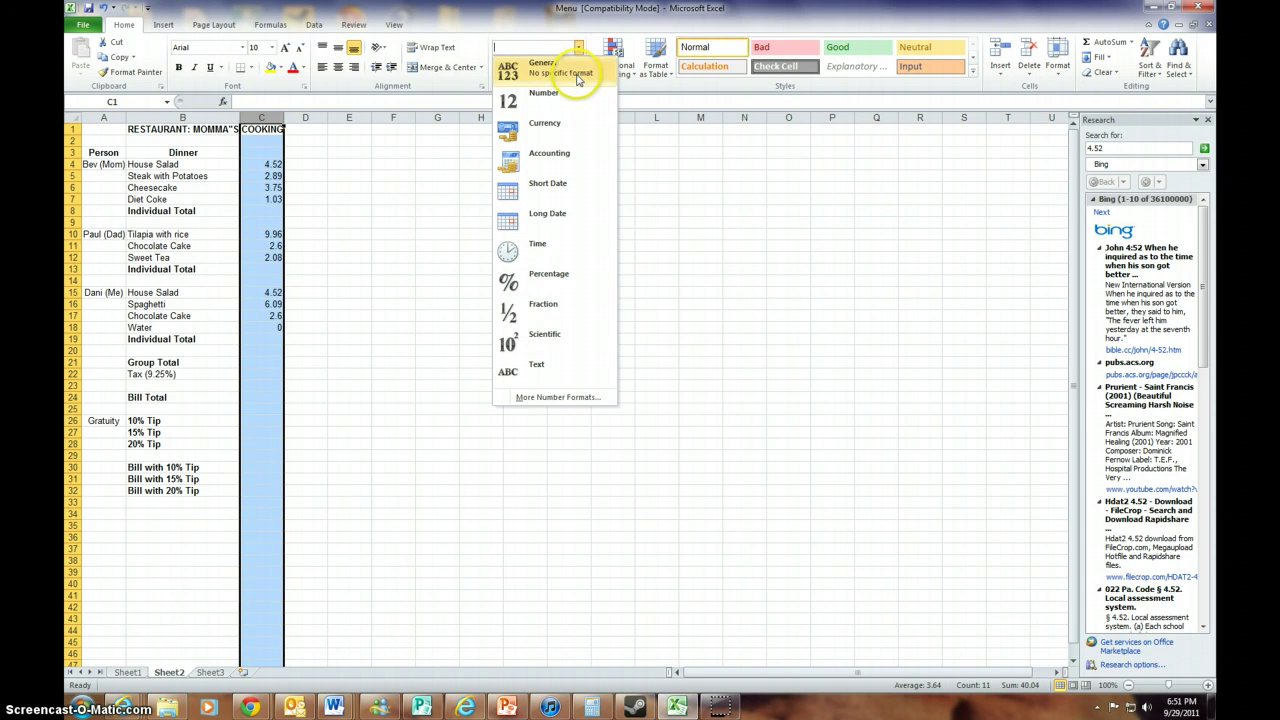
{"action": "left_click", "coordinate": [566, 125]}
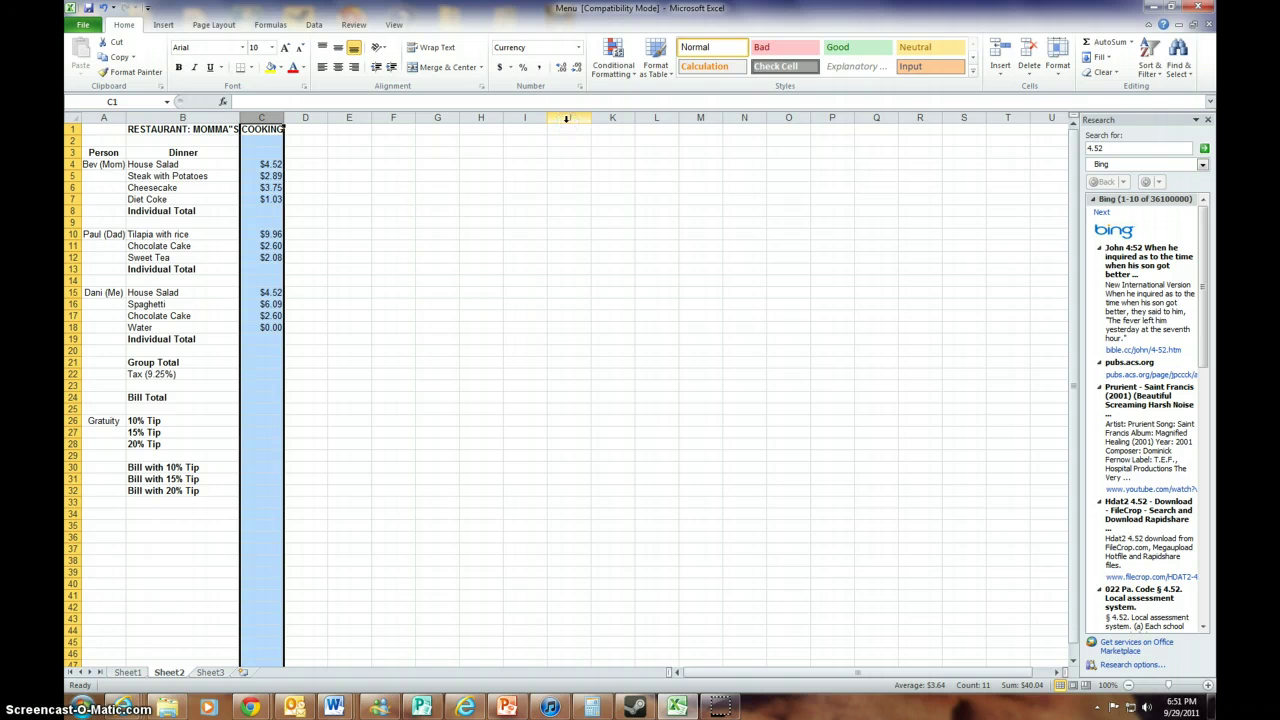
{"action": "left_click", "coordinate": [450, 423]}
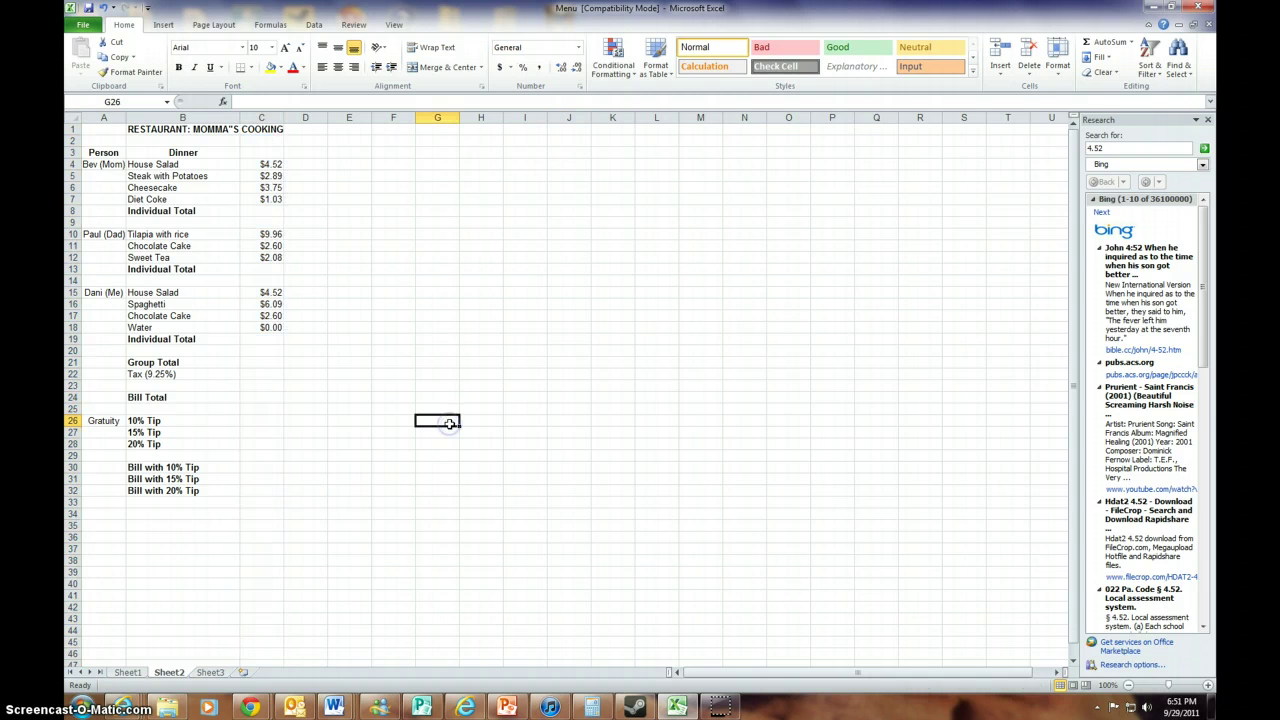
Inspect the title in B1 and the empty C1, then erase a stray letter from B1.
{"action": "left_click", "coordinate": [220, 134]}
{"action": "left_click", "coordinate": [250, 130]}
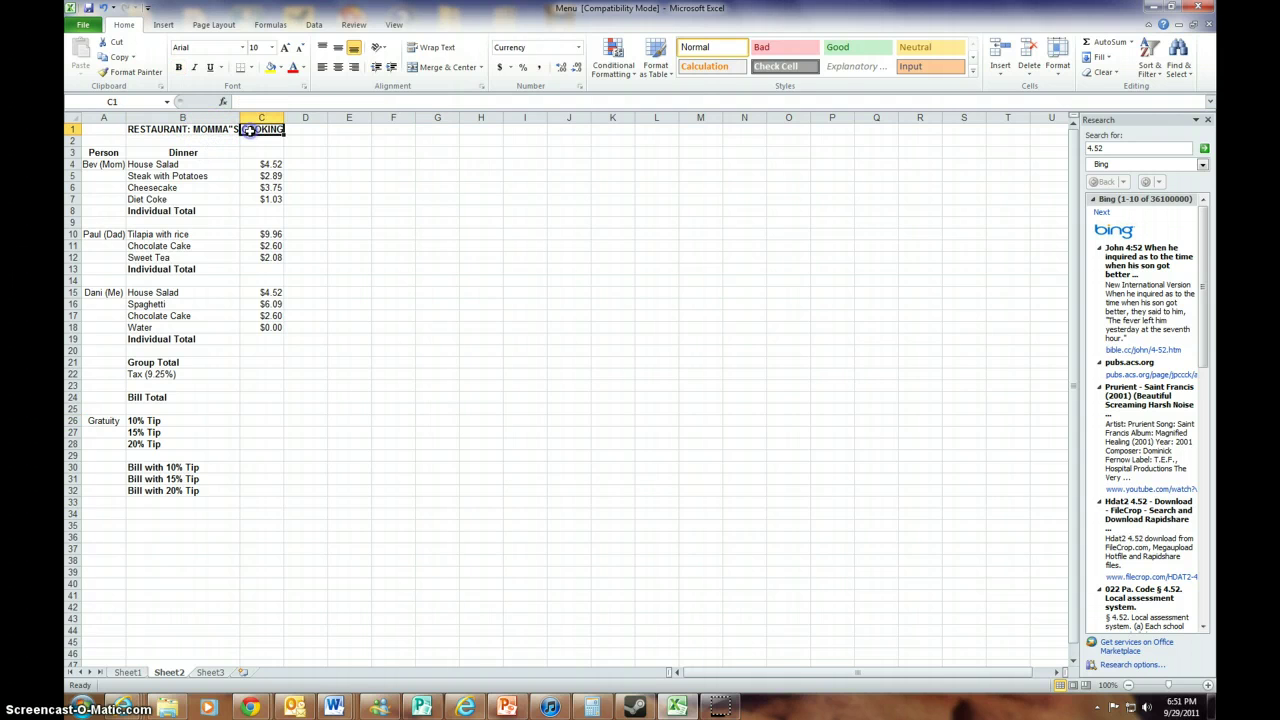
{"action": "left_click", "coordinate": [224, 130]}
{"action": "left_click", "coordinate": [256, 130]}
{"action": "left_click", "coordinate": [212, 130]}
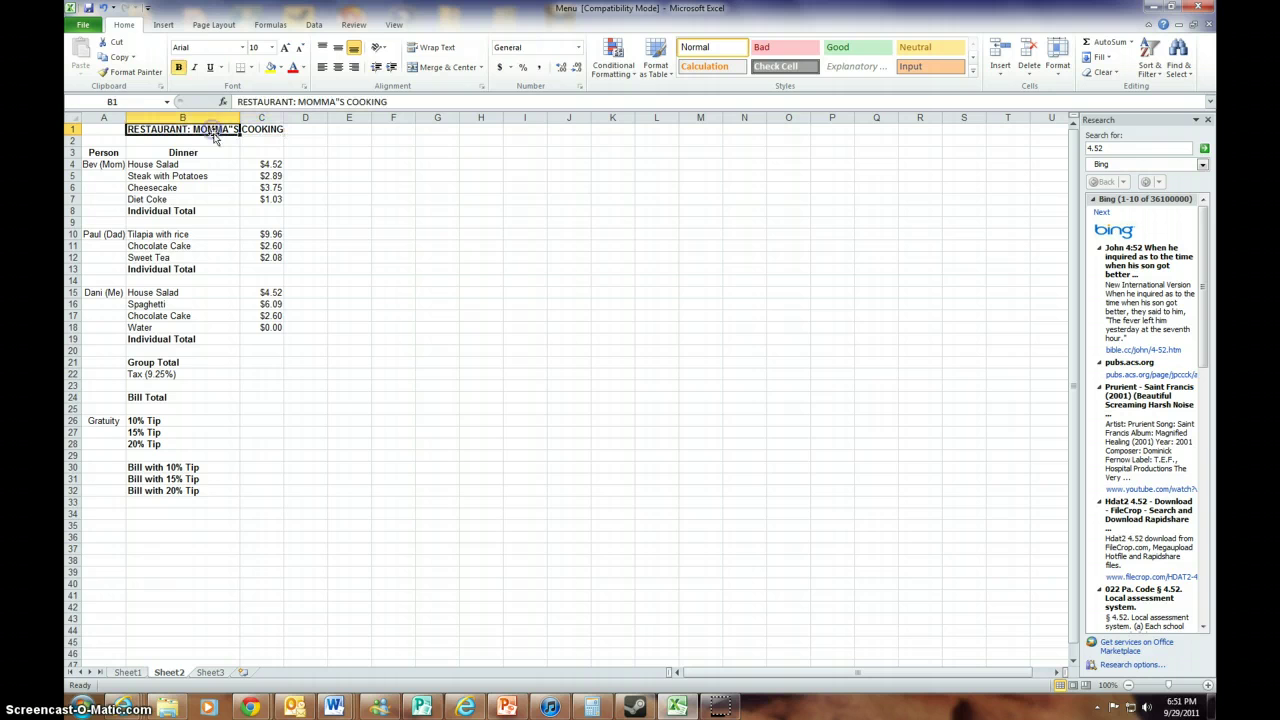
{"action": "left_click", "coordinate": [342, 101]}
{"action": "left_click", "coordinate": [182, 117]}
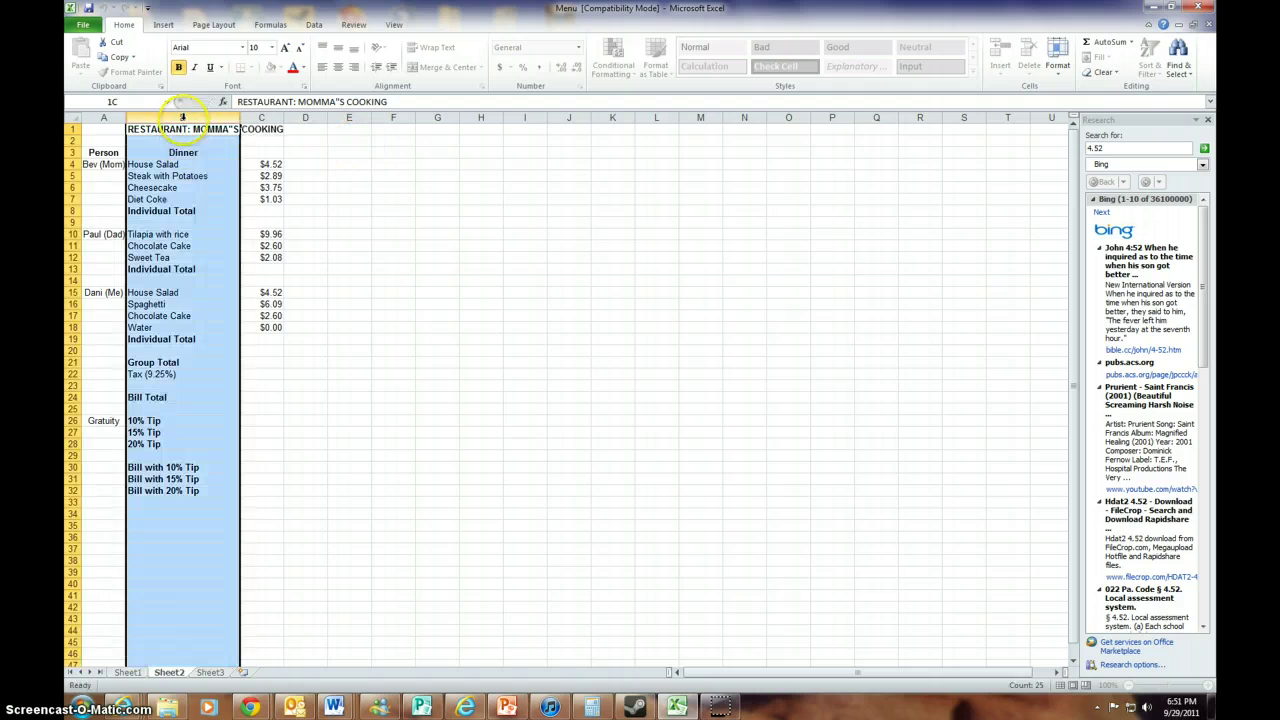
{"action": "left_click", "coordinate": [188, 130]}
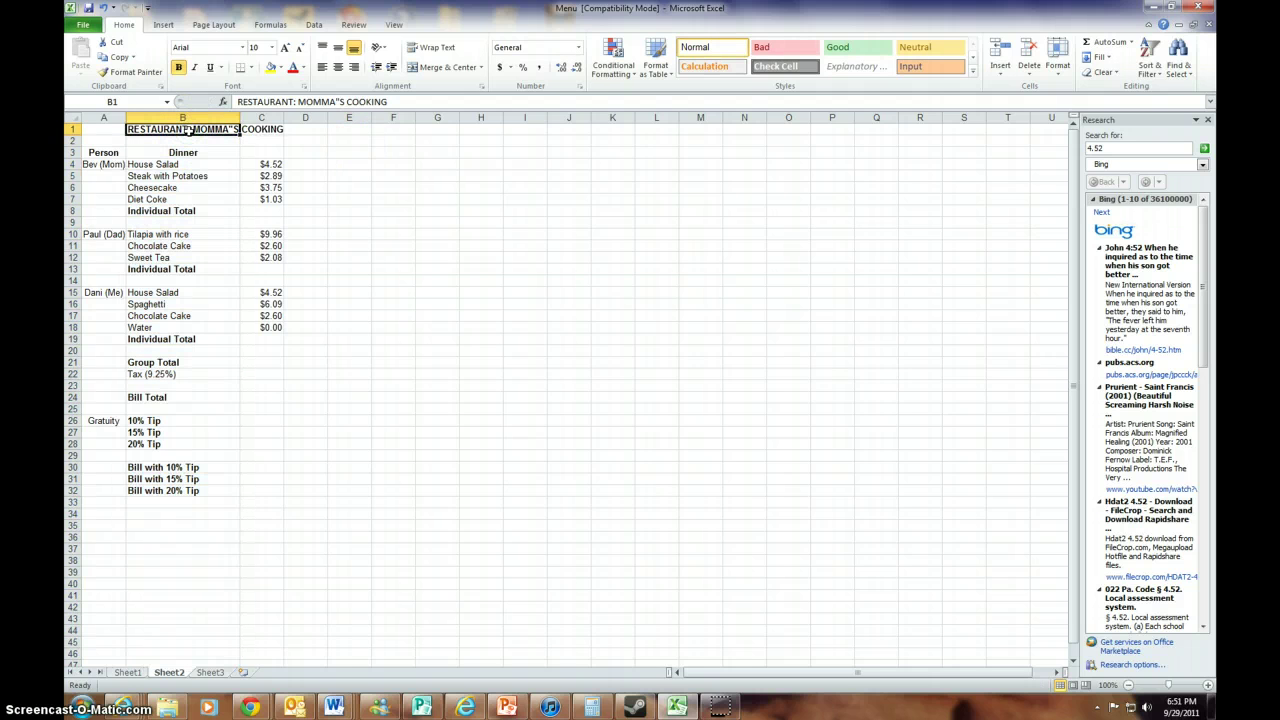
{"action": "type", "text": "k"}
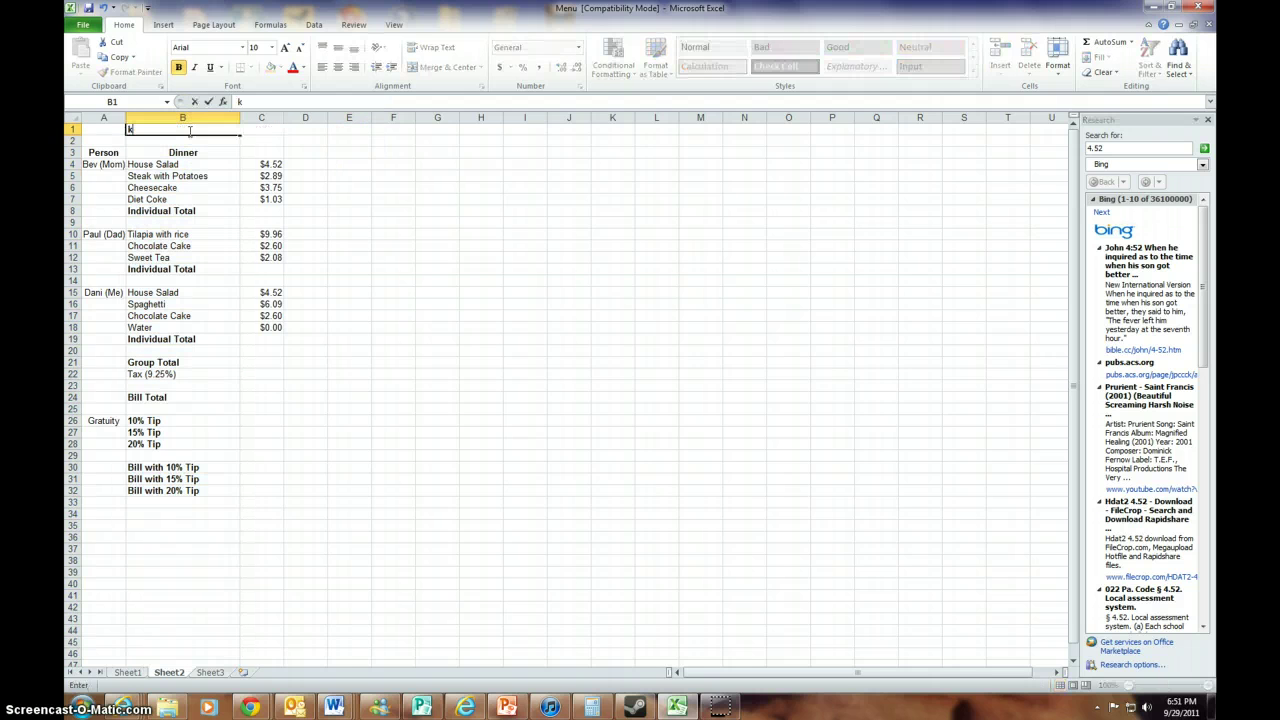
{"action": "key", "text": "BackSpace"}
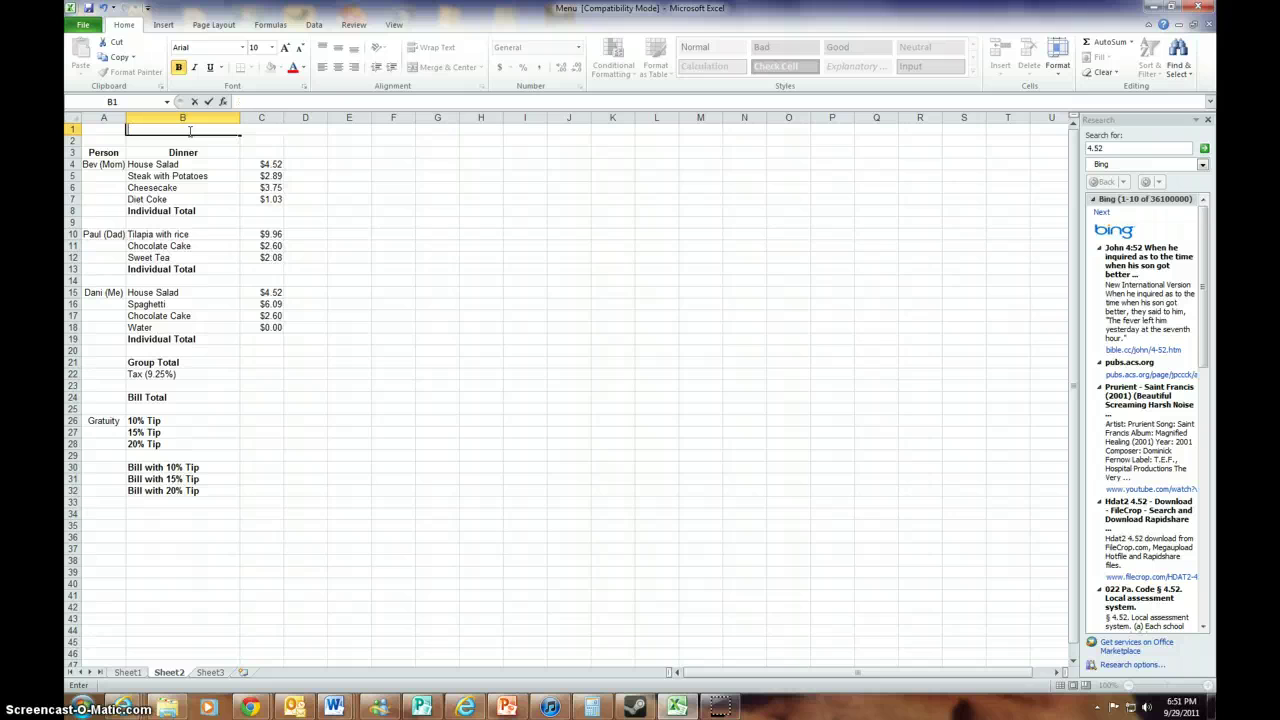
Enter 'RESTAURANT: MOMMA'S COOKING' as the new B1 title.
{"action": "left_click", "coordinate": [267, 102]}
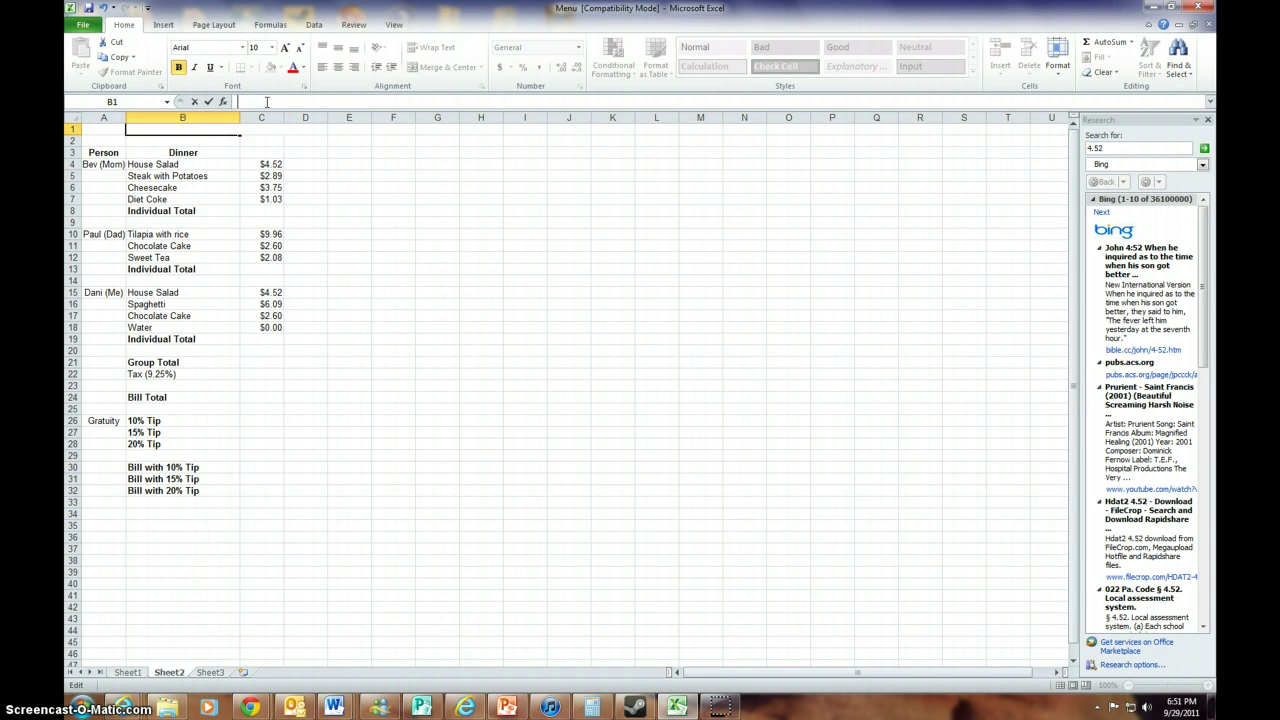
{"action": "type", "text": "RESTAURANT"}
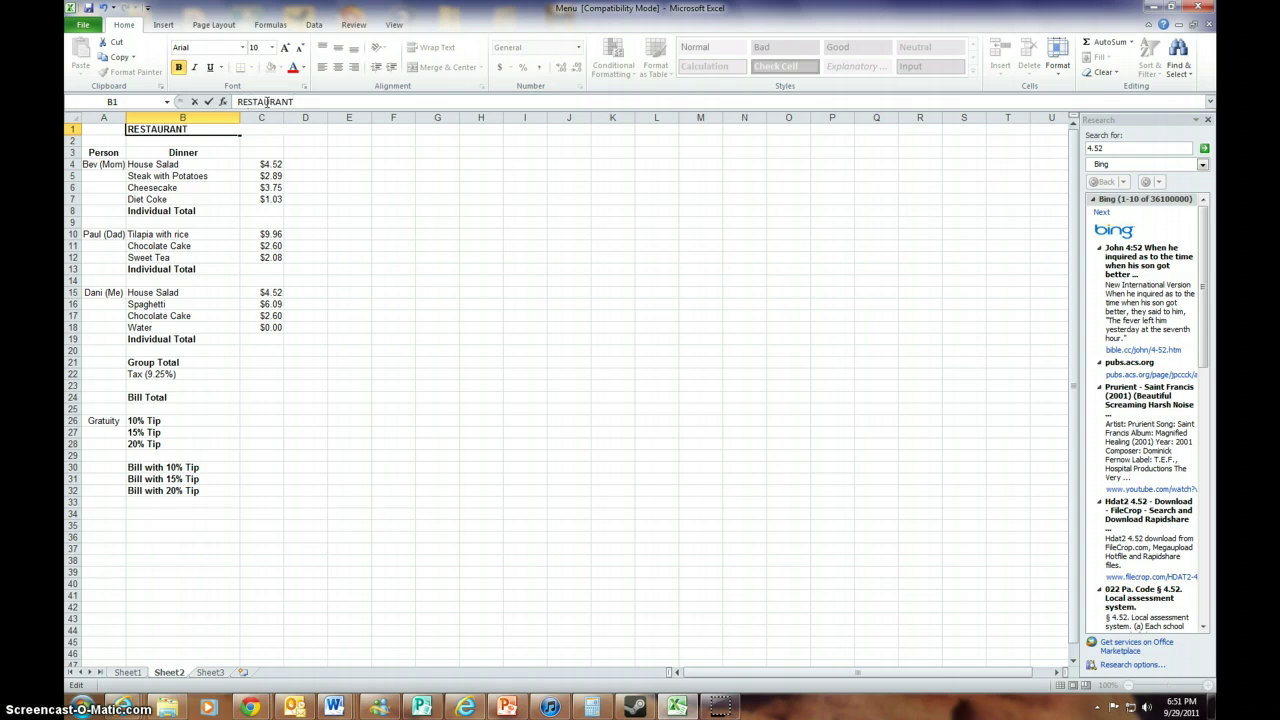
{"action": "type", "text": ": MOMMA'S COOKING"}
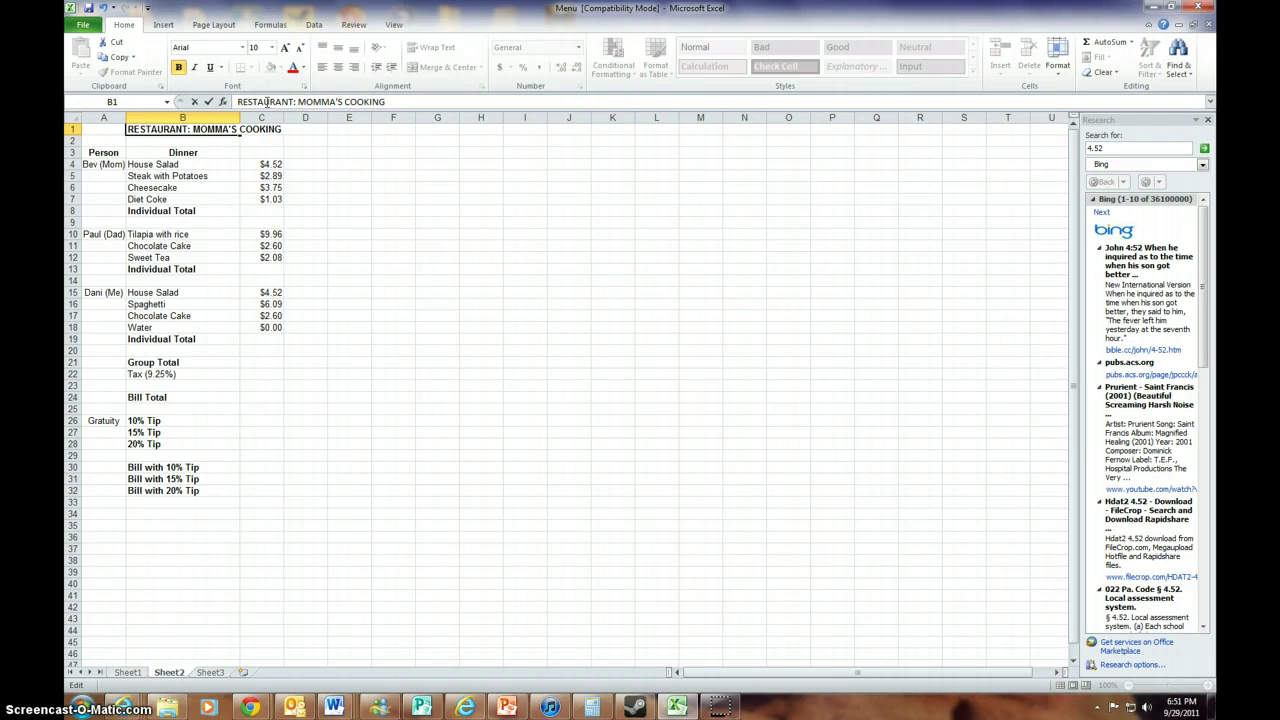
{"action": "left_click", "coordinate": [305, 175]}
{"action": "left_click", "coordinate": [260, 130]}
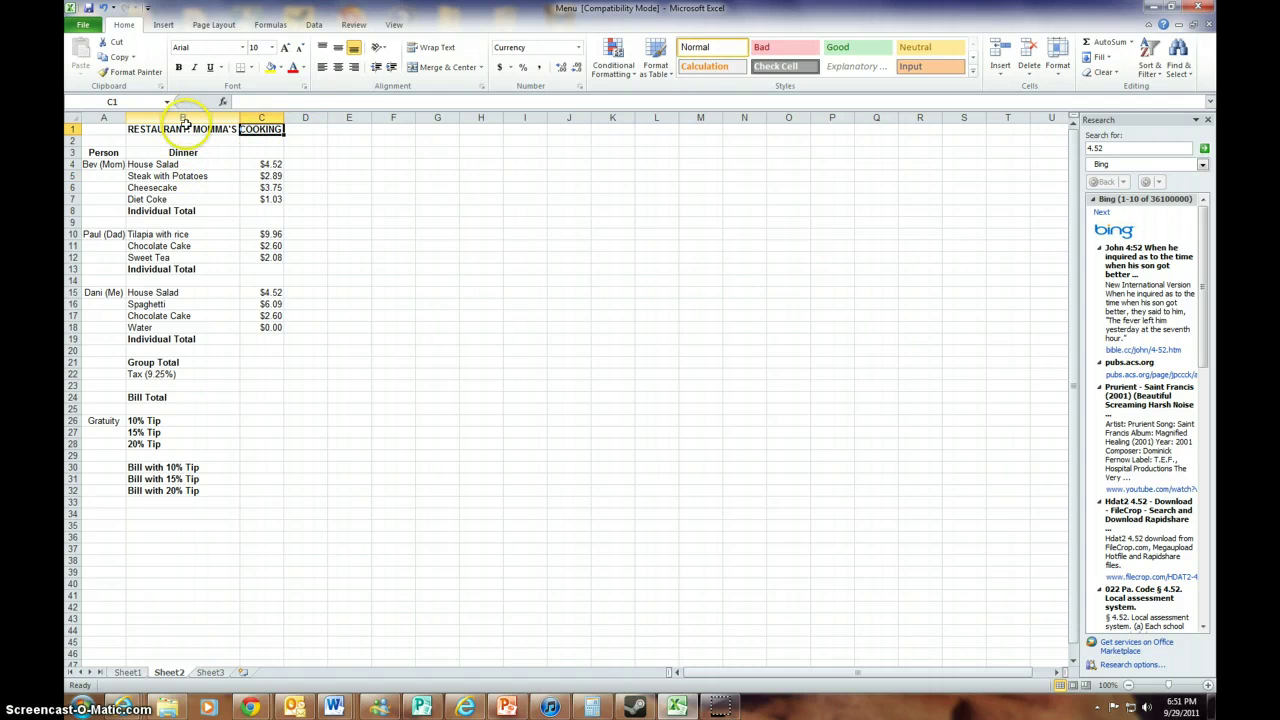
{"action": "left_click", "coordinate": [186, 130]}
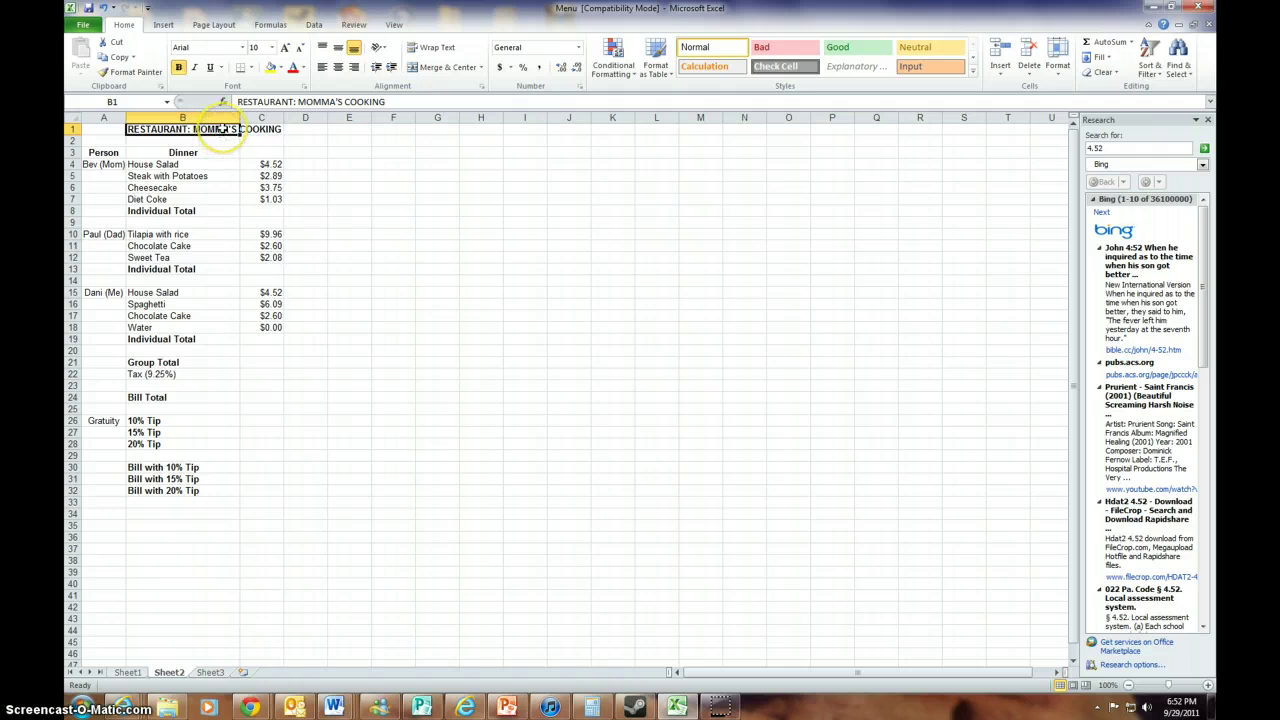
{"action": "right_click", "coordinate": [222, 130]}
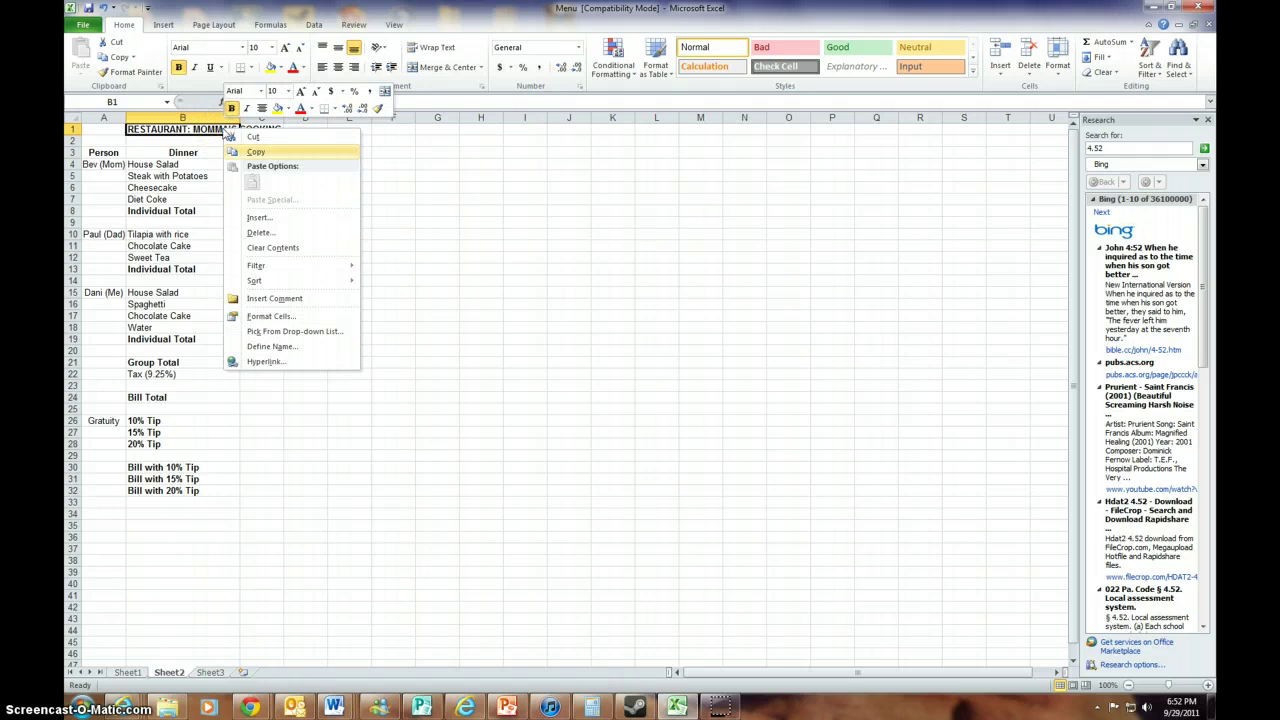
{"action": "left_click", "coordinate": [285, 318]}
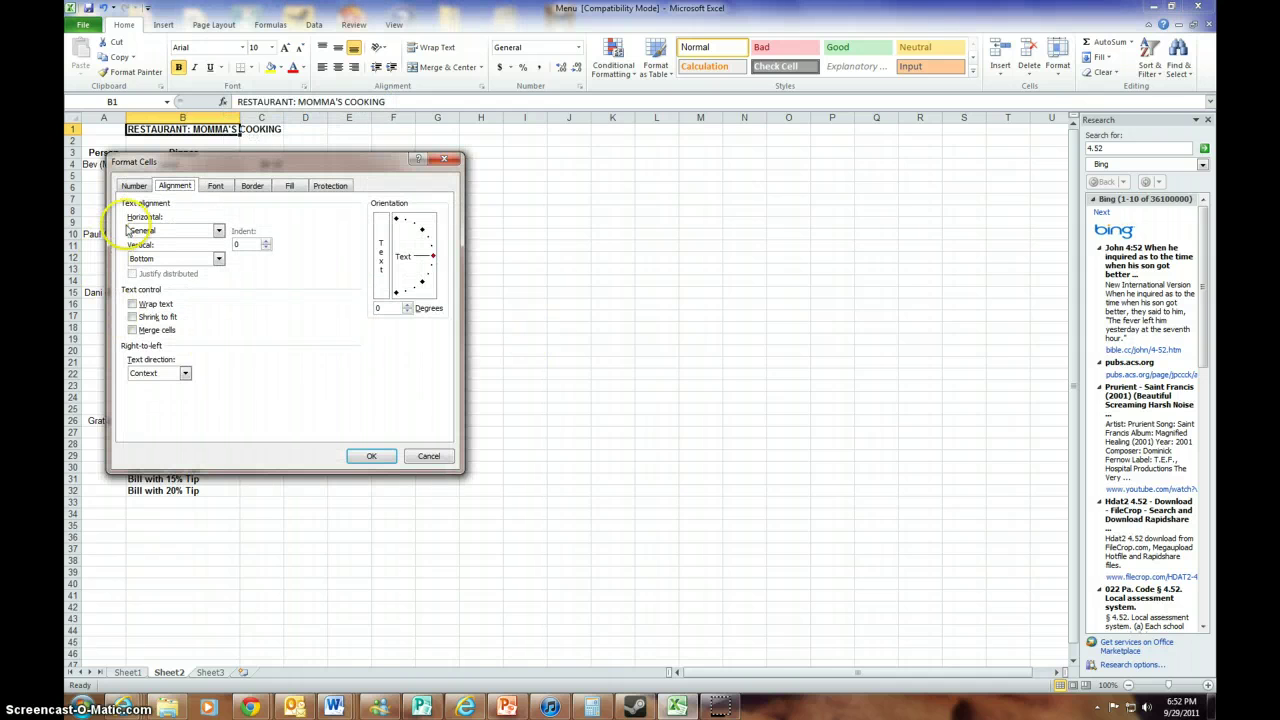
{"action": "left_click", "coordinate": [134, 331]}
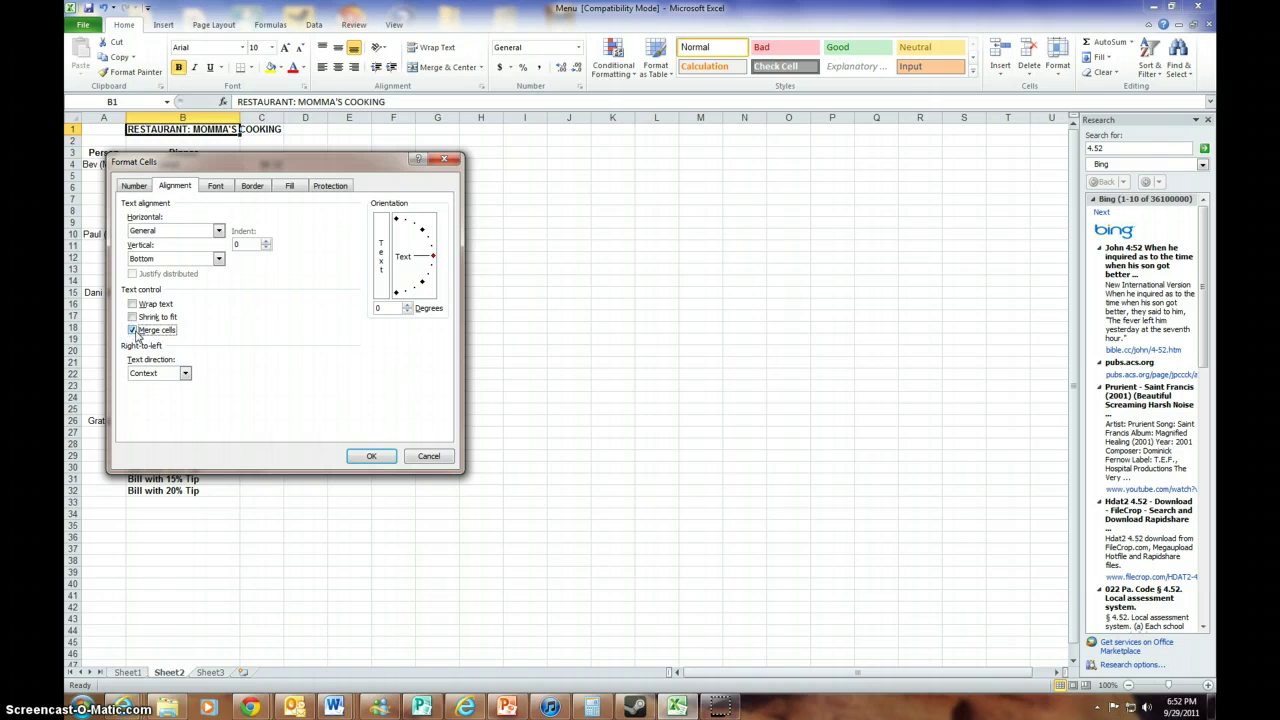
{"action": "left_click", "coordinate": [366, 457]}
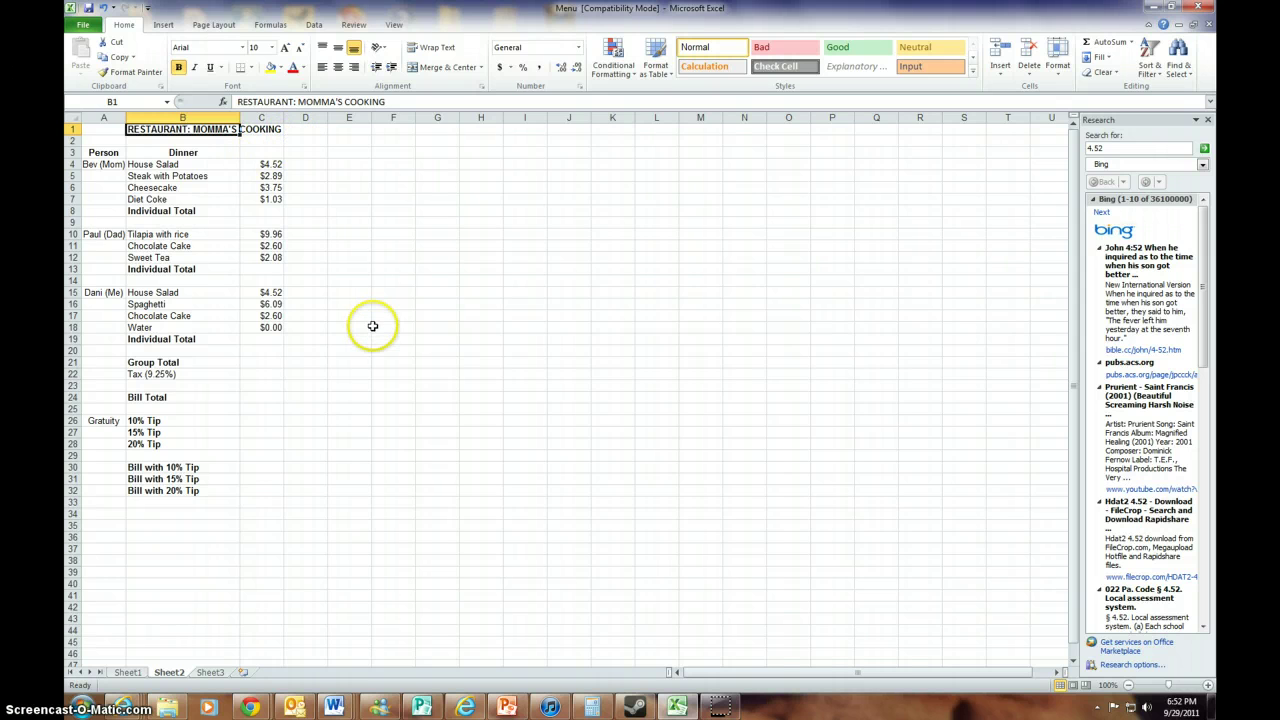
{"action": "left_click", "coordinate": [241, 207]}
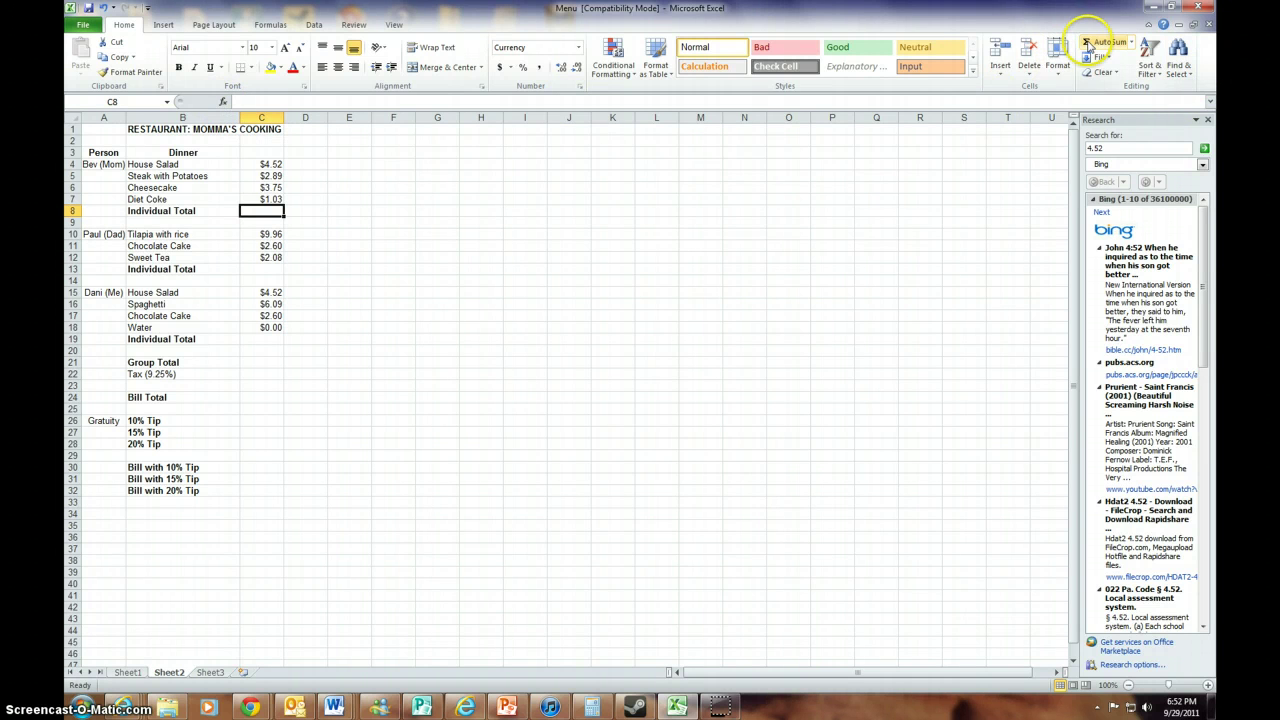
Insert =SUM(C4:C7) into C8 through Insert Function, giving $12.19.
{"action": "left_click", "coordinate": [223, 102]}
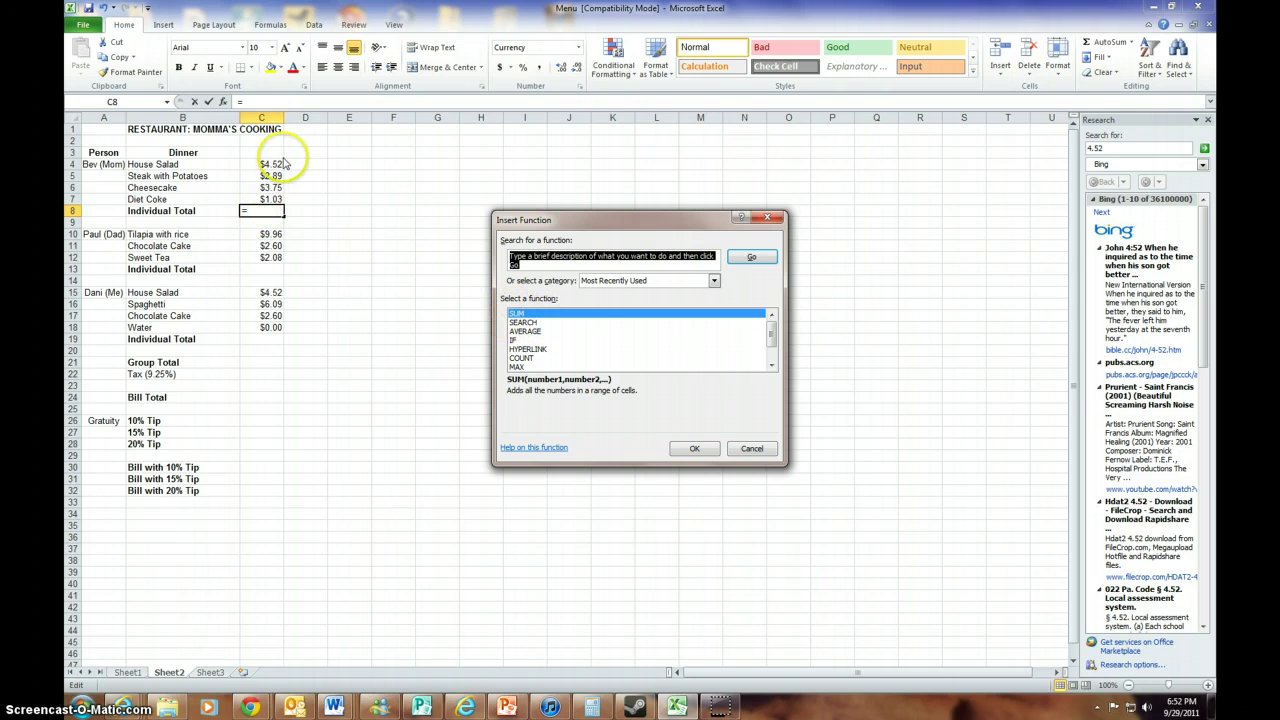
{"action": "left_click", "coordinate": [697, 449]}
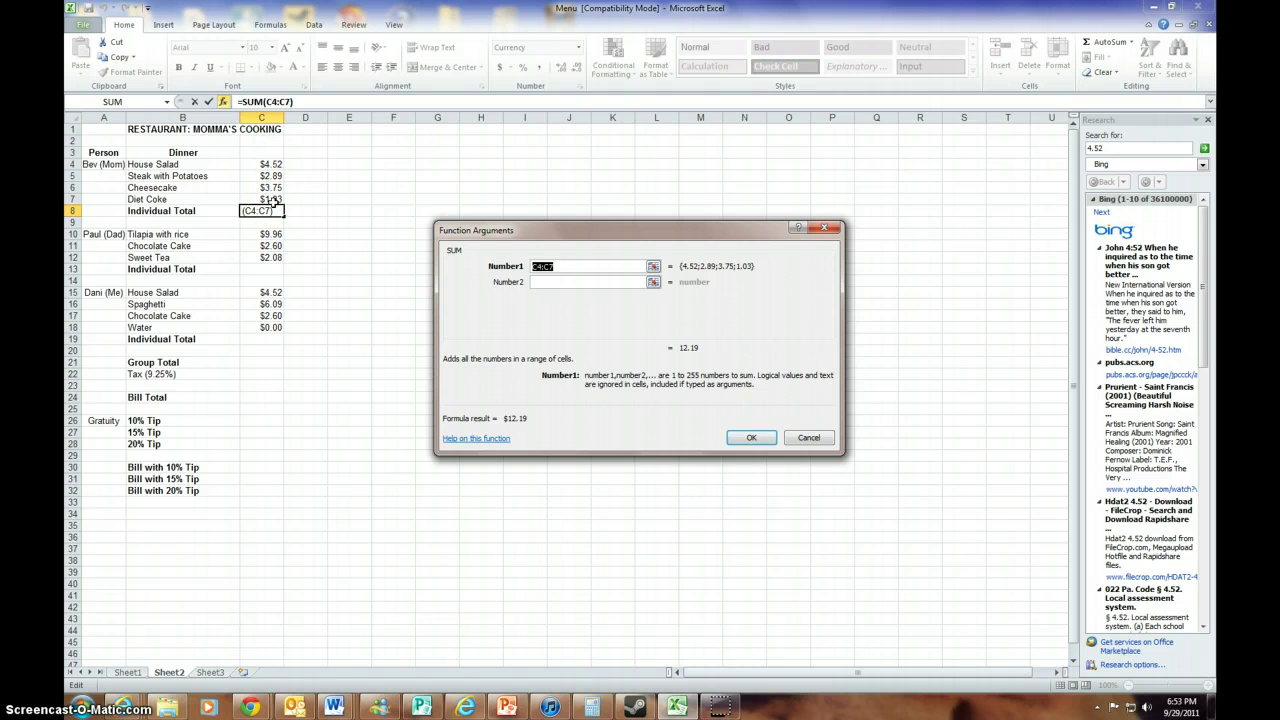
{"action": "left_click", "coordinate": [755, 440]}
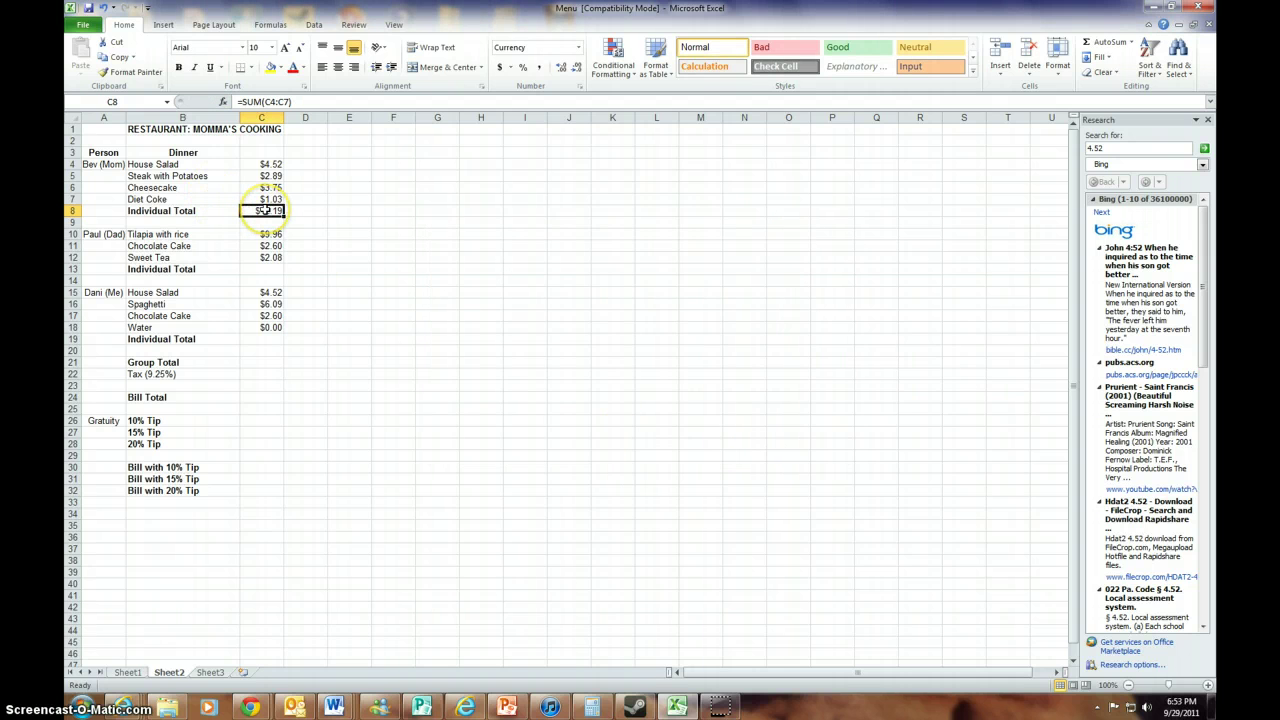
Insert =SUM(C10:C12) in C13 and =SUM(C15:C18) in C19 via Insert Function.
{"action": "left_click", "coordinate": [270, 268]}
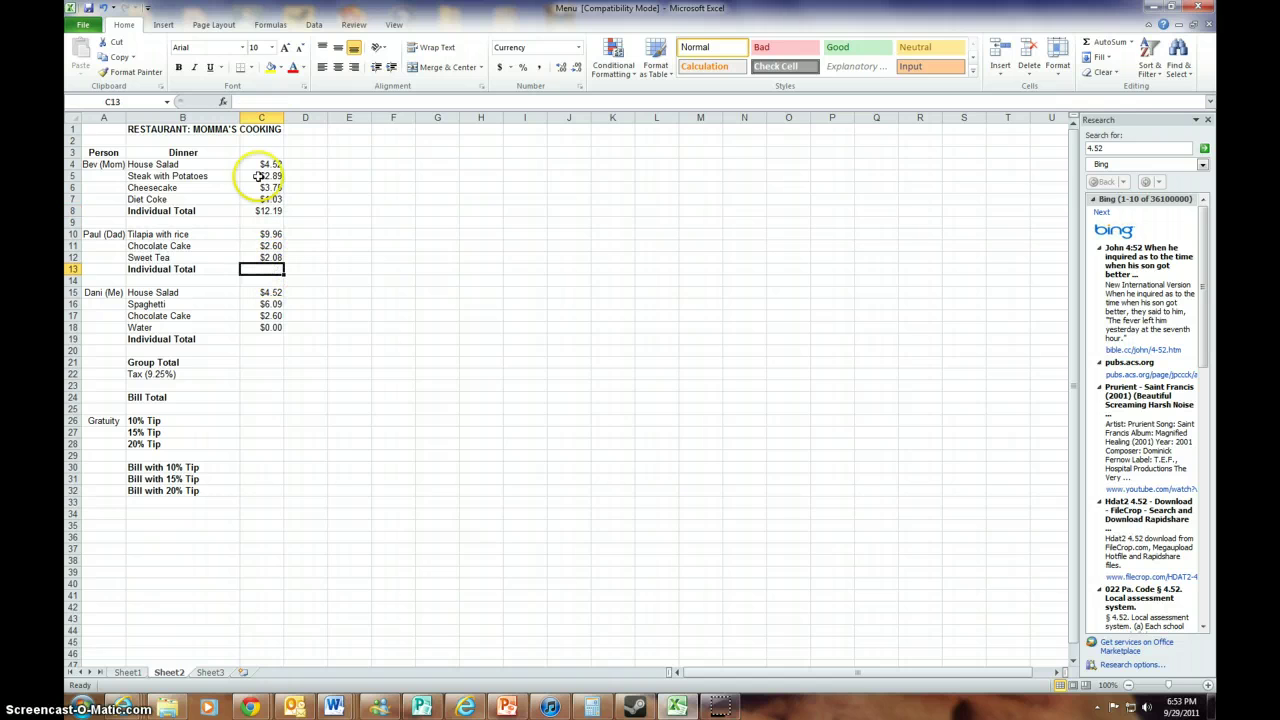
{"action": "left_click", "coordinate": [223, 102]}
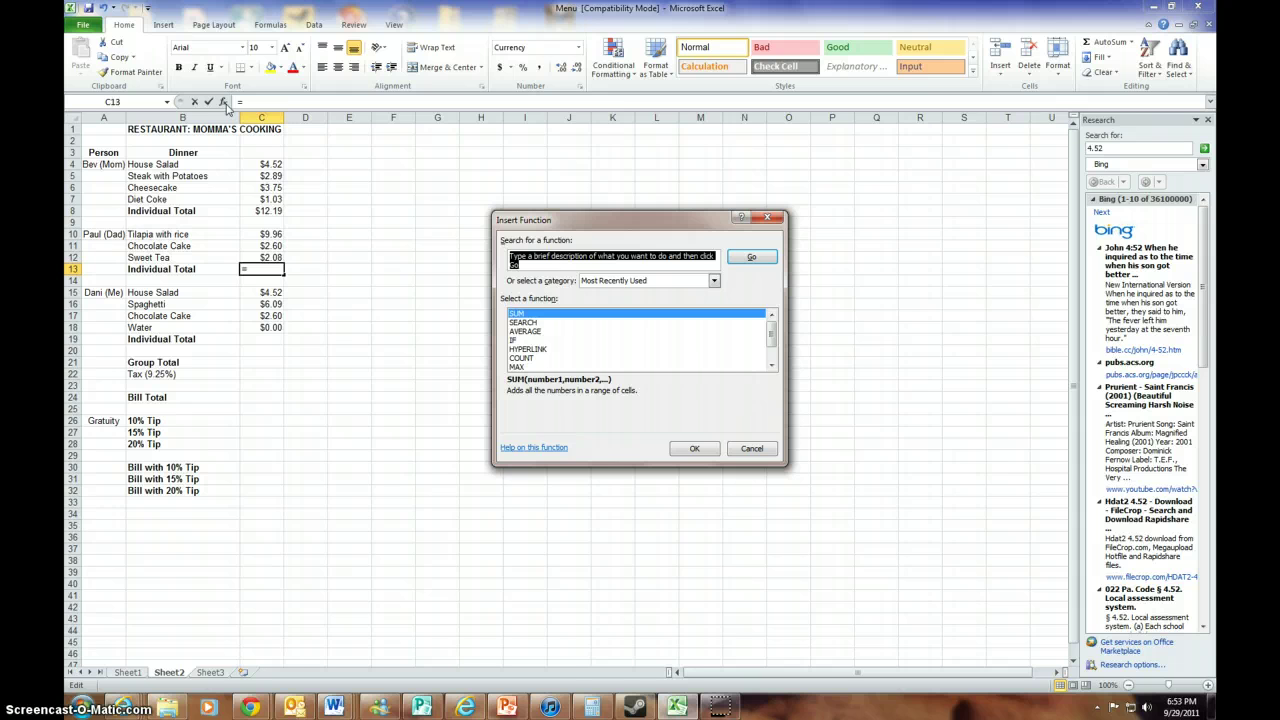
{"action": "left_click", "coordinate": [695, 448]}
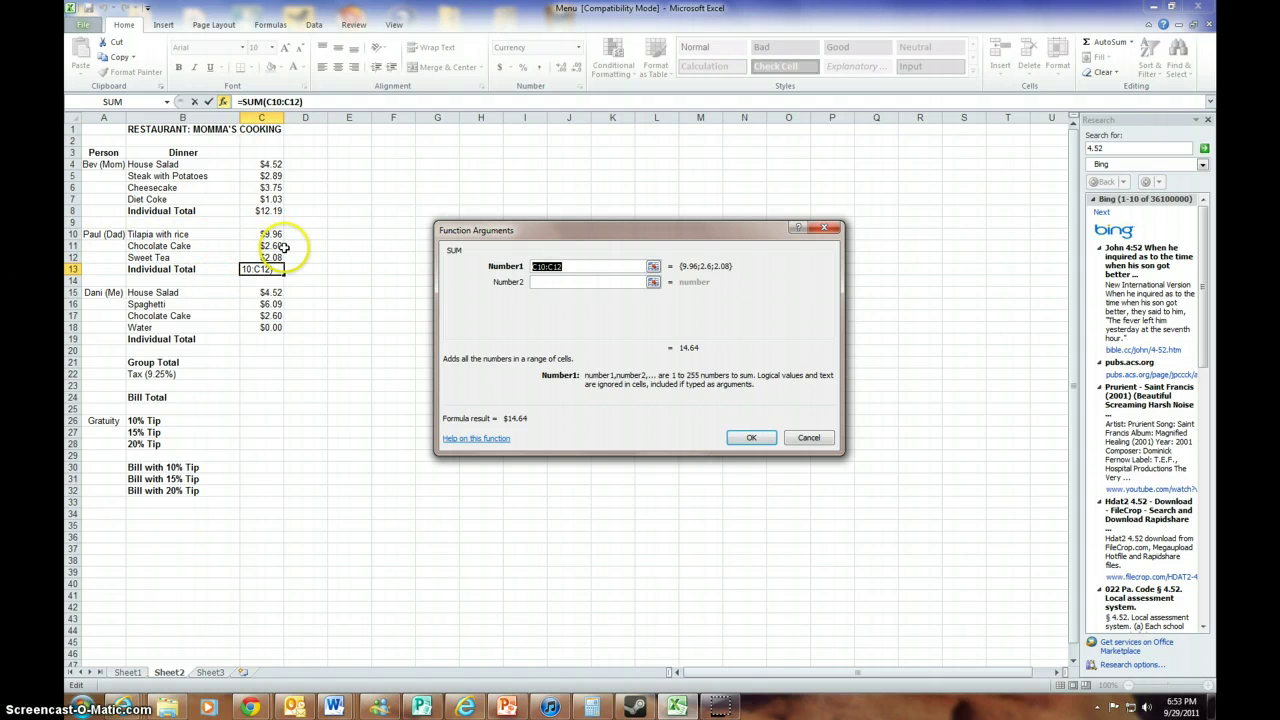
{"action": "left_click", "coordinate": [751, 437]}
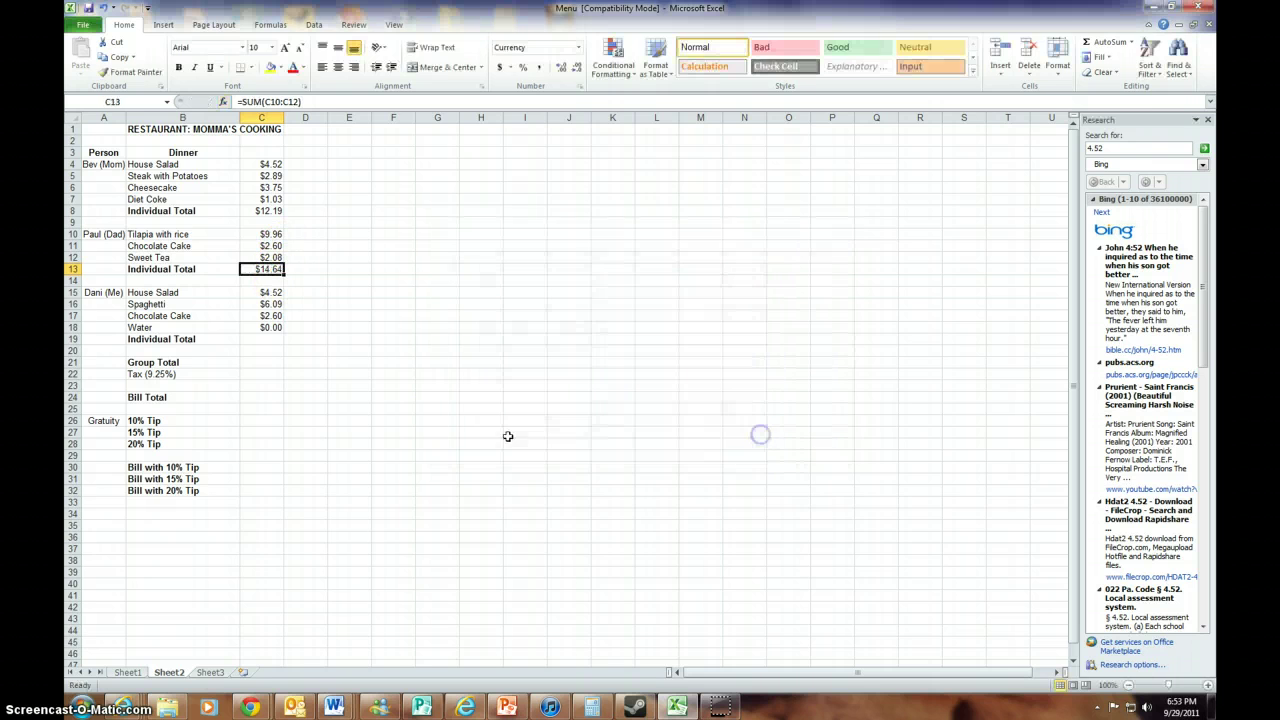
{"action": "left_click", "coordinate": [262, 339]}
{"action": "left_click", "coordinate": [222, 102]}
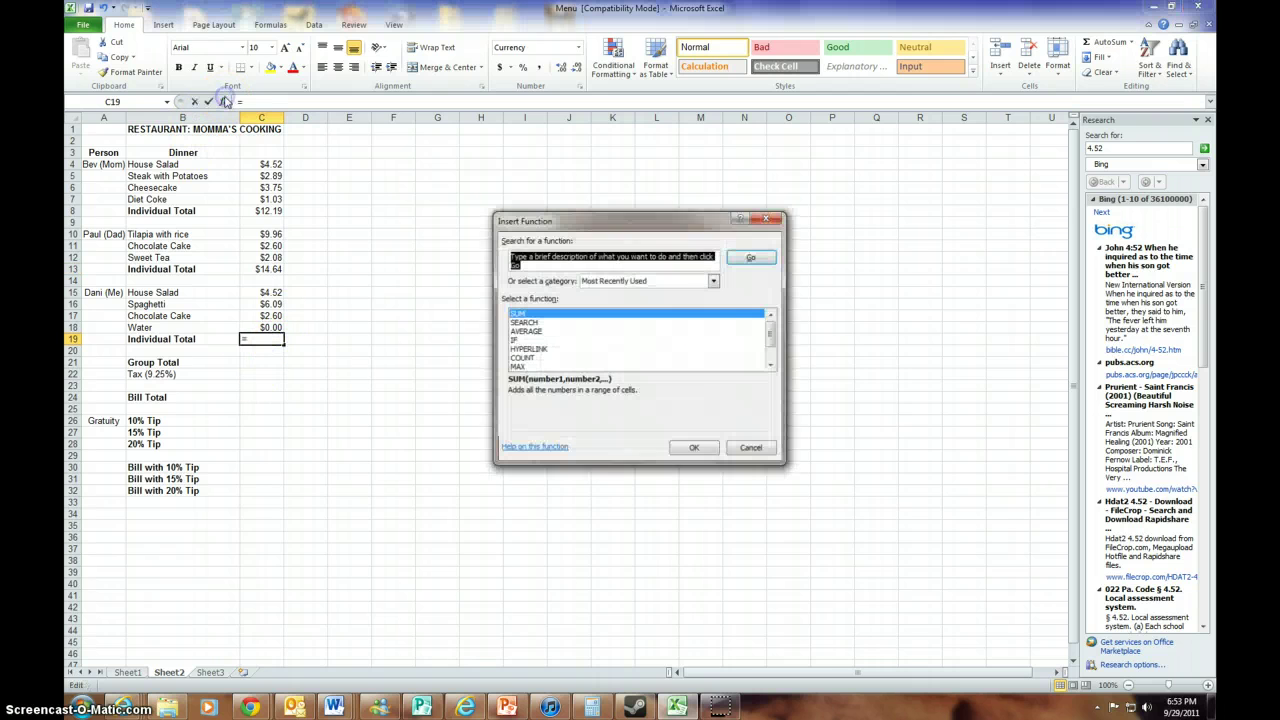
{"action": "left_click", "coordinate": [700, 448]}
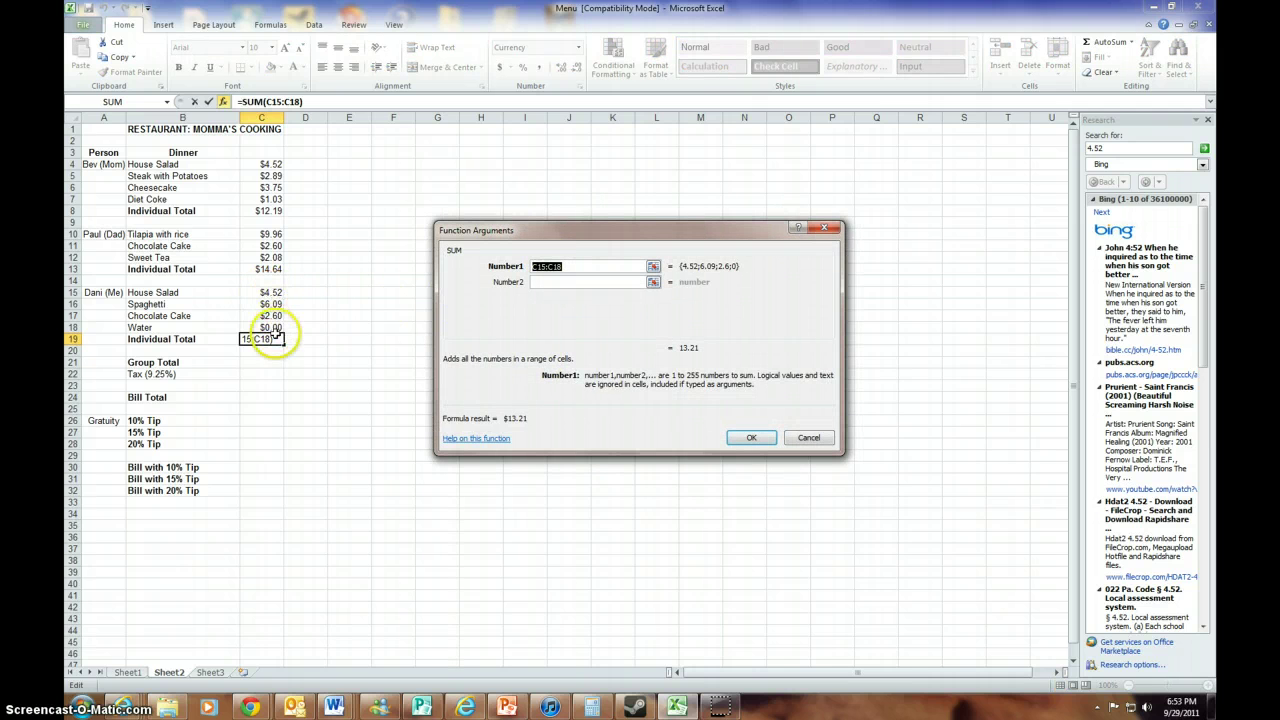
{"action": "left_click", "coordinate": [750, 437]}
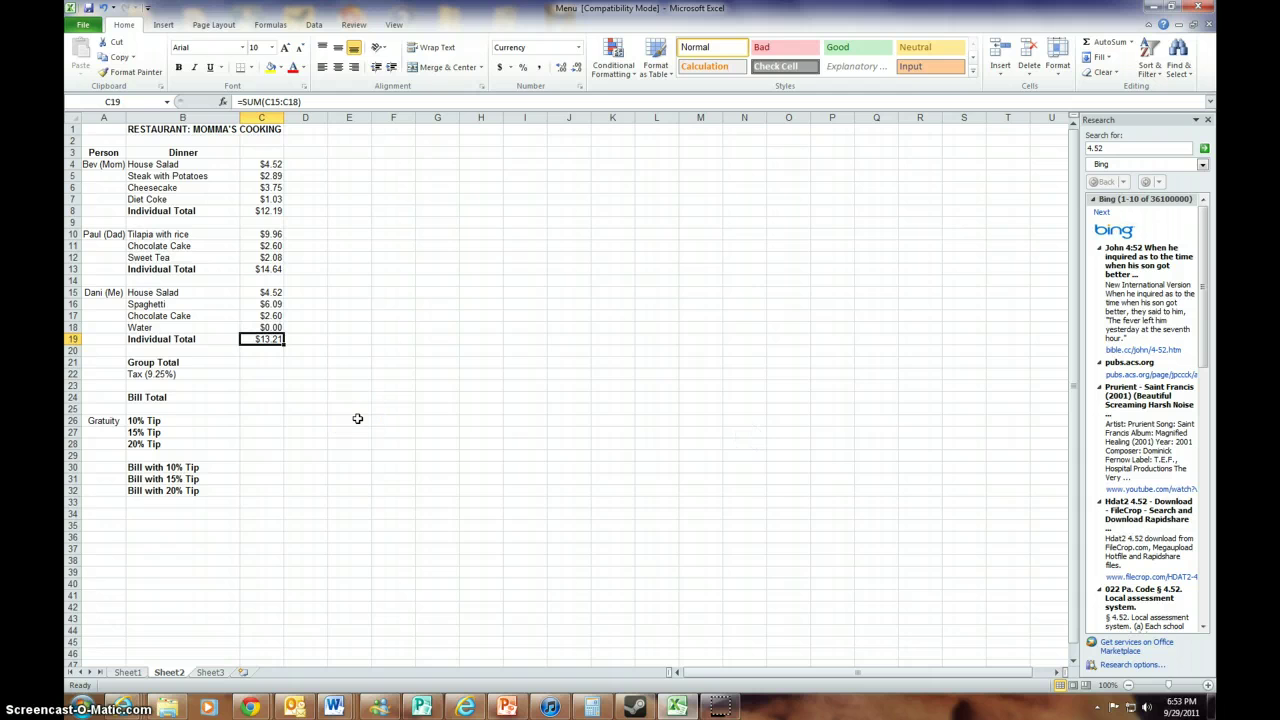
Bold the Individual Totals in C8, C13 and C19.
{"action": "left_click", "coordinate": [268, 211]}
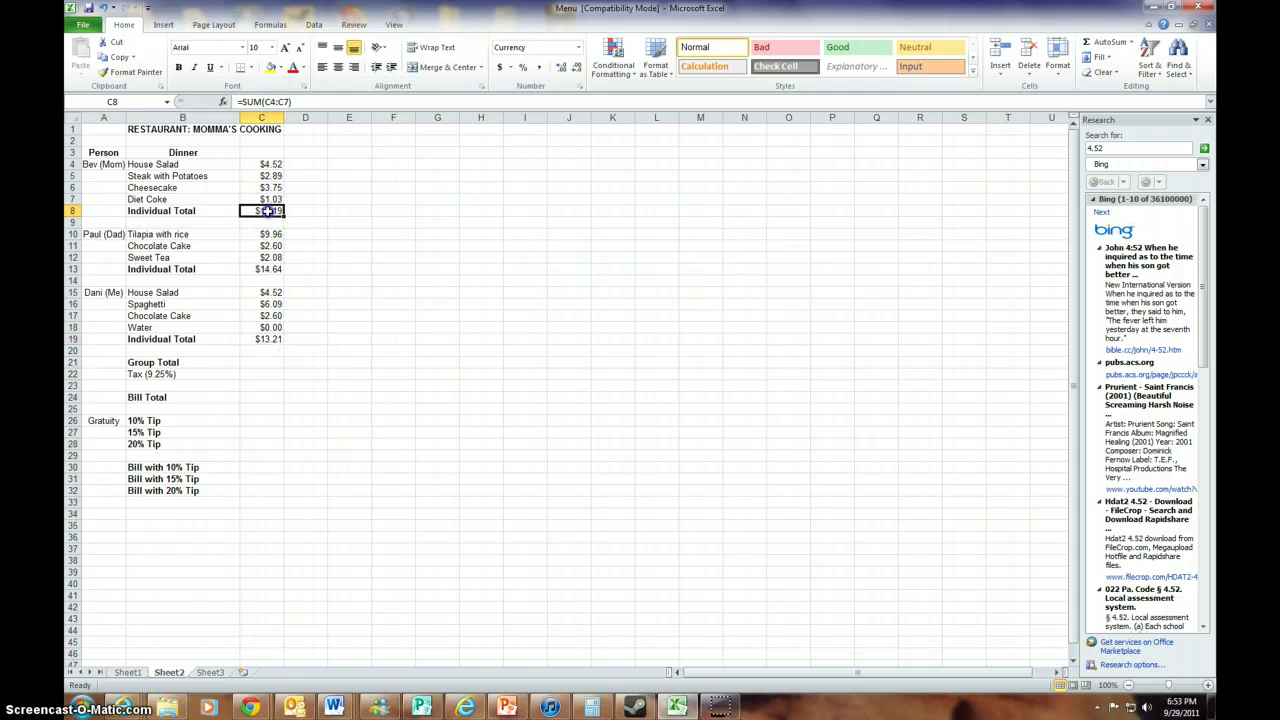
{"action": "left_click", "coordinate": [179, 67]}
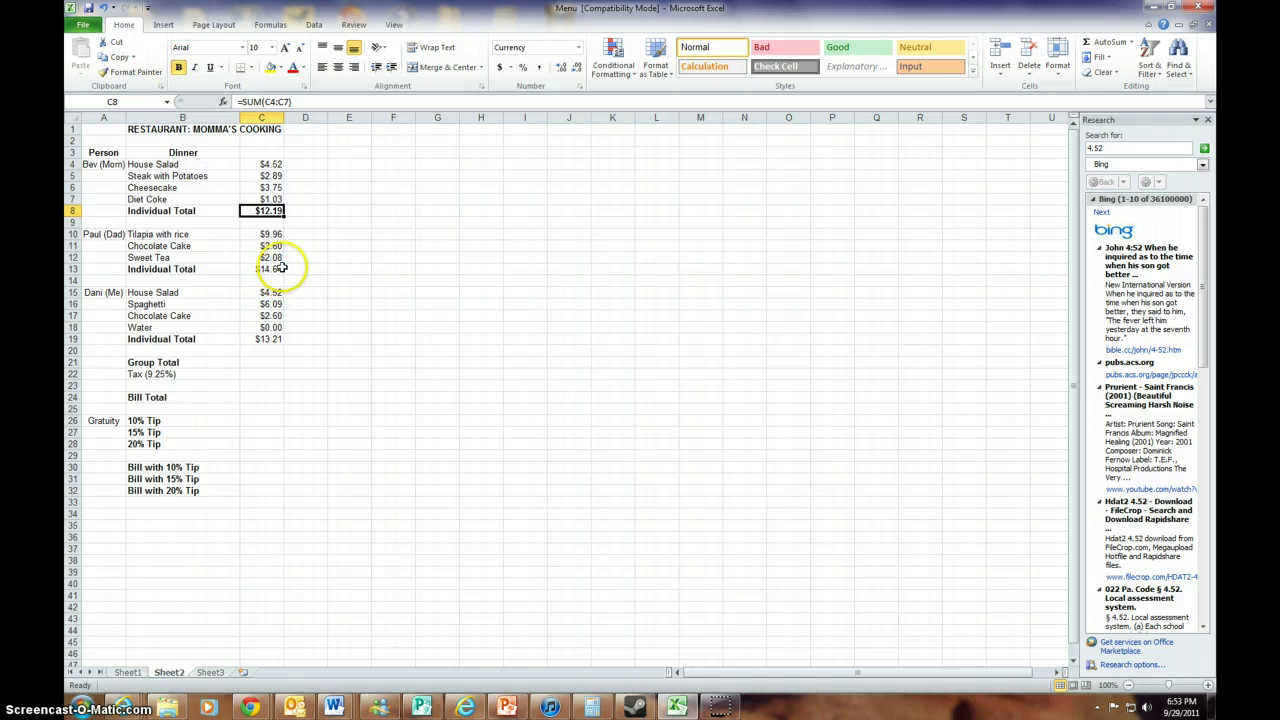
{"action": "left_click", "coordinate": [280, 269]}
{"action": "left_click", "coordinate": [179, 67]}
{"action": "left_click", "coordinate": [255, 337]}
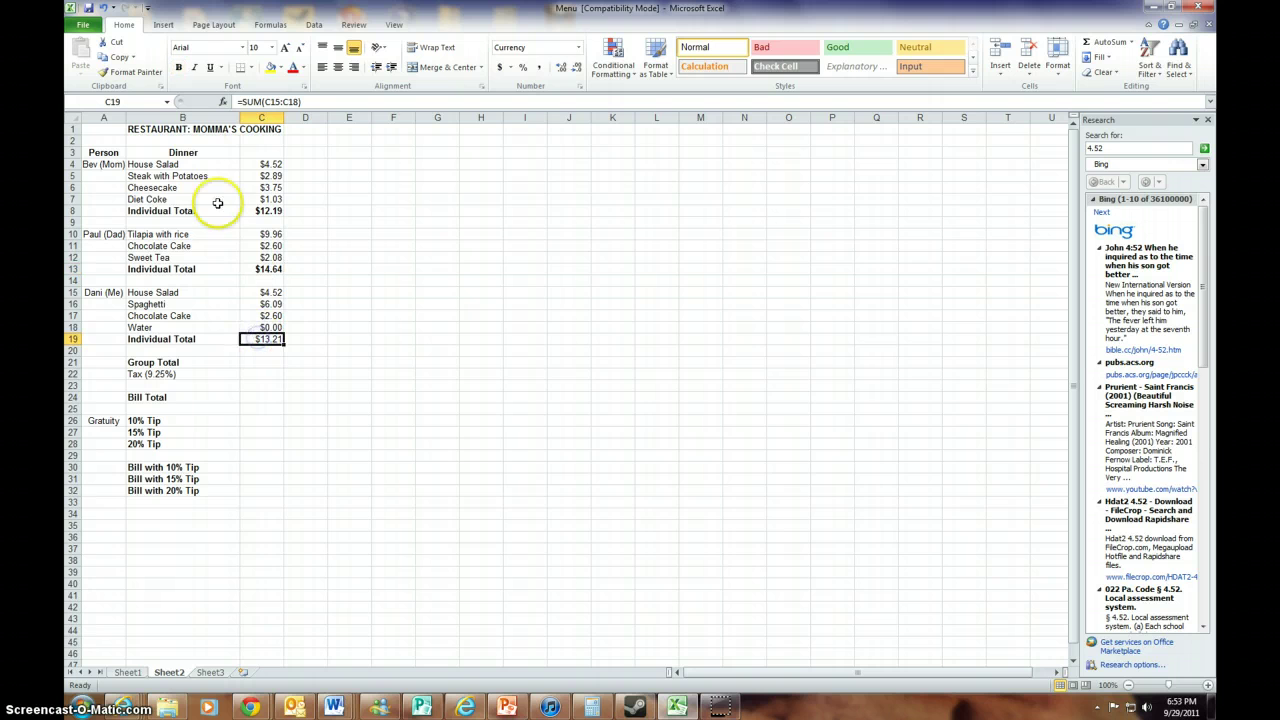
{"action": "left_click", "coordinate": [183, 67]}
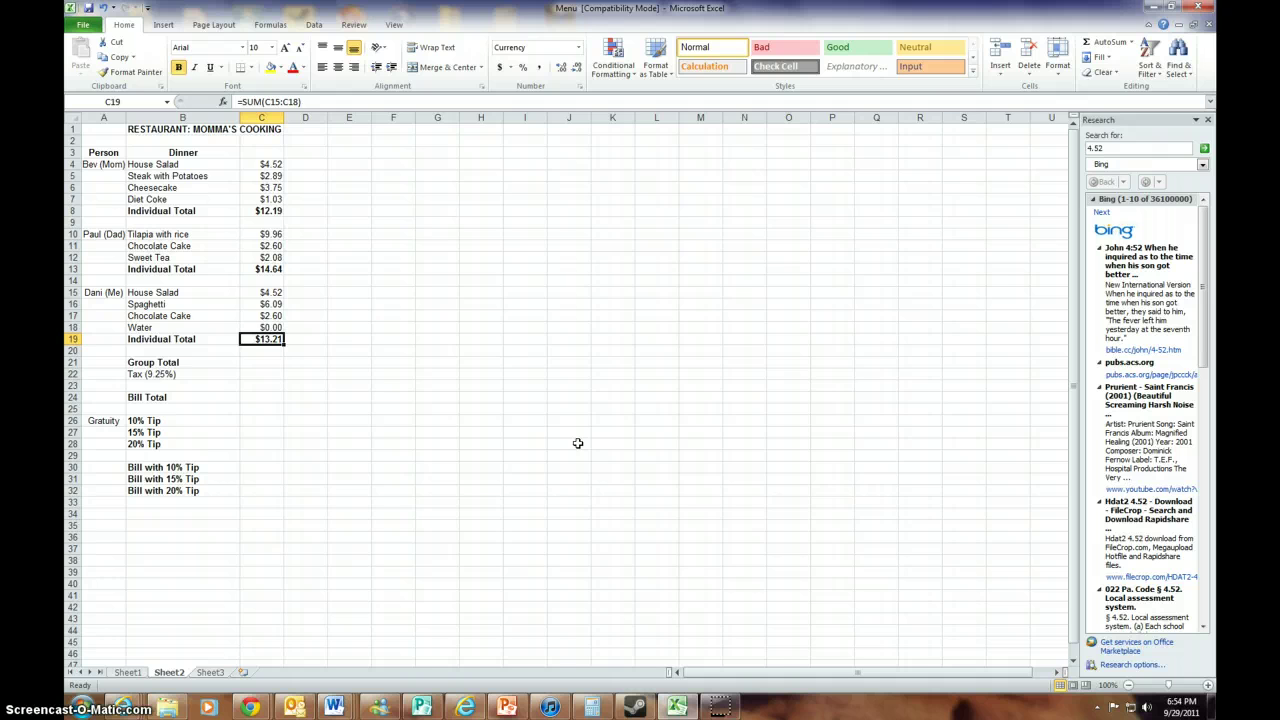
Enter =SUM(C8,C13,C19) in C21 by picking the three Individual Totals, giving $40.04.
{"action": "left_click", "coordinate": [246, 361]}
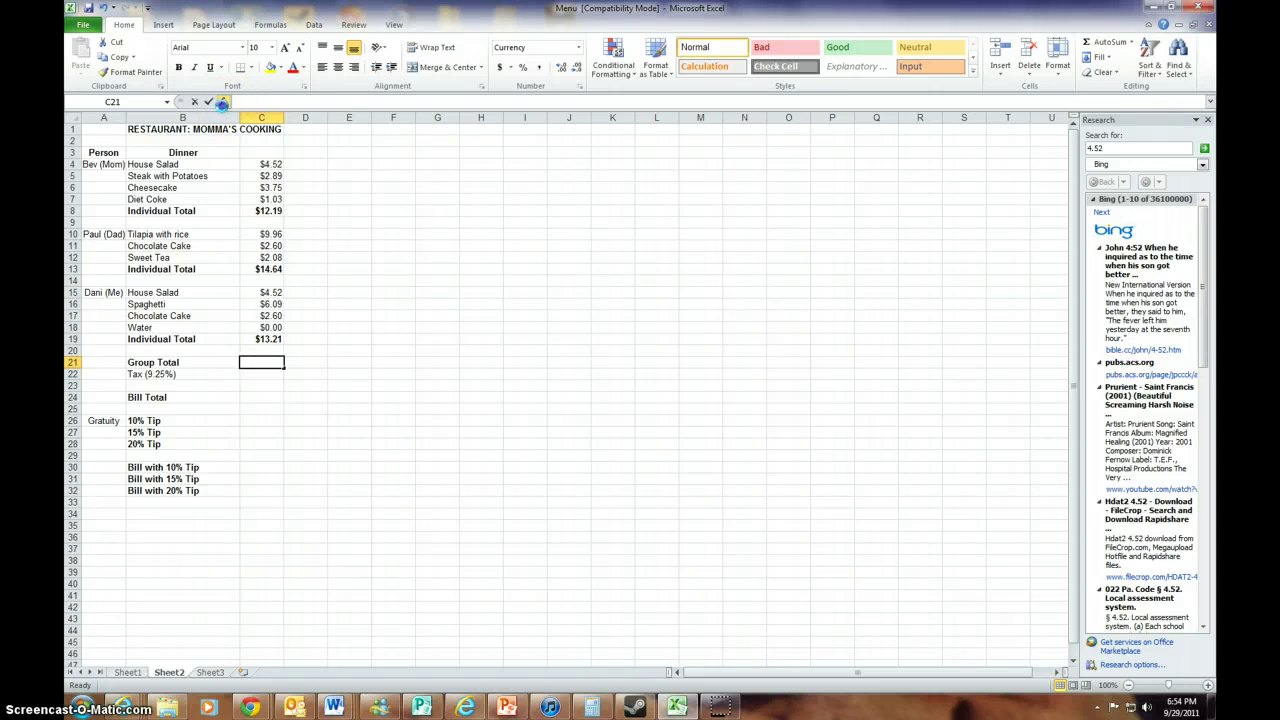
{"action": "left_click", "coordinate": [222, 102]}
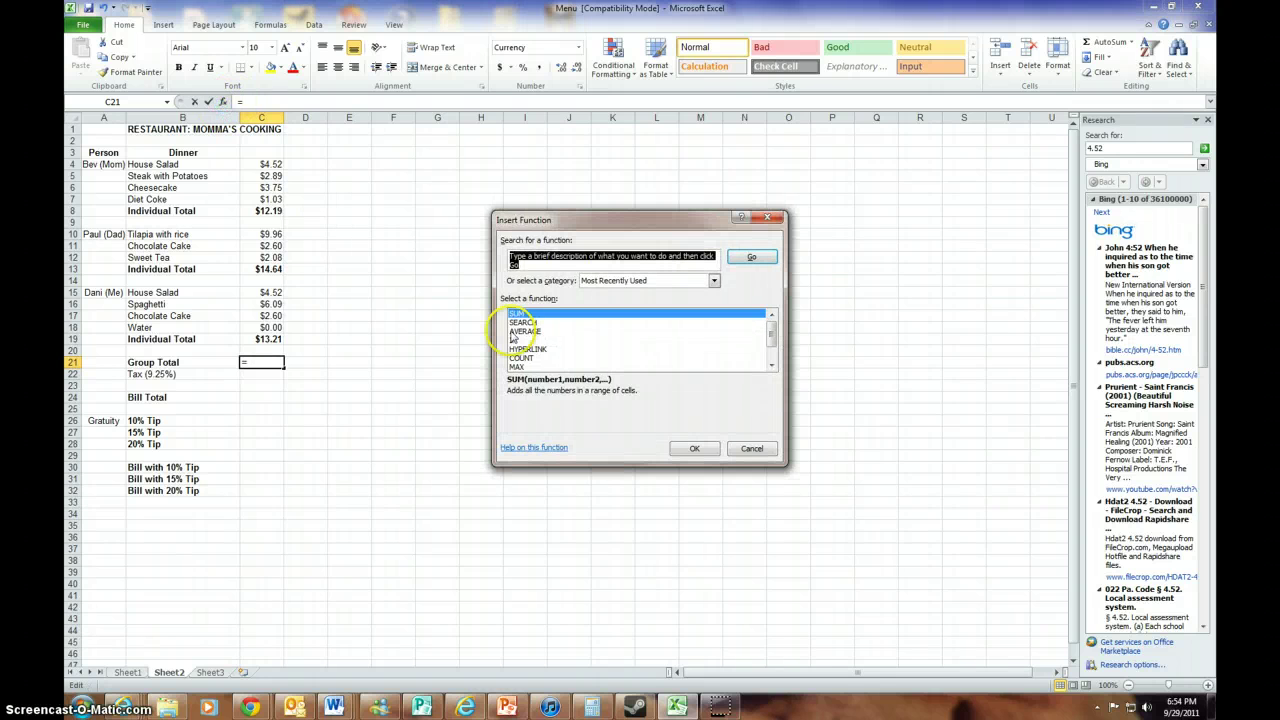
{"action": "left_click", "coordinate": [692, 449]}
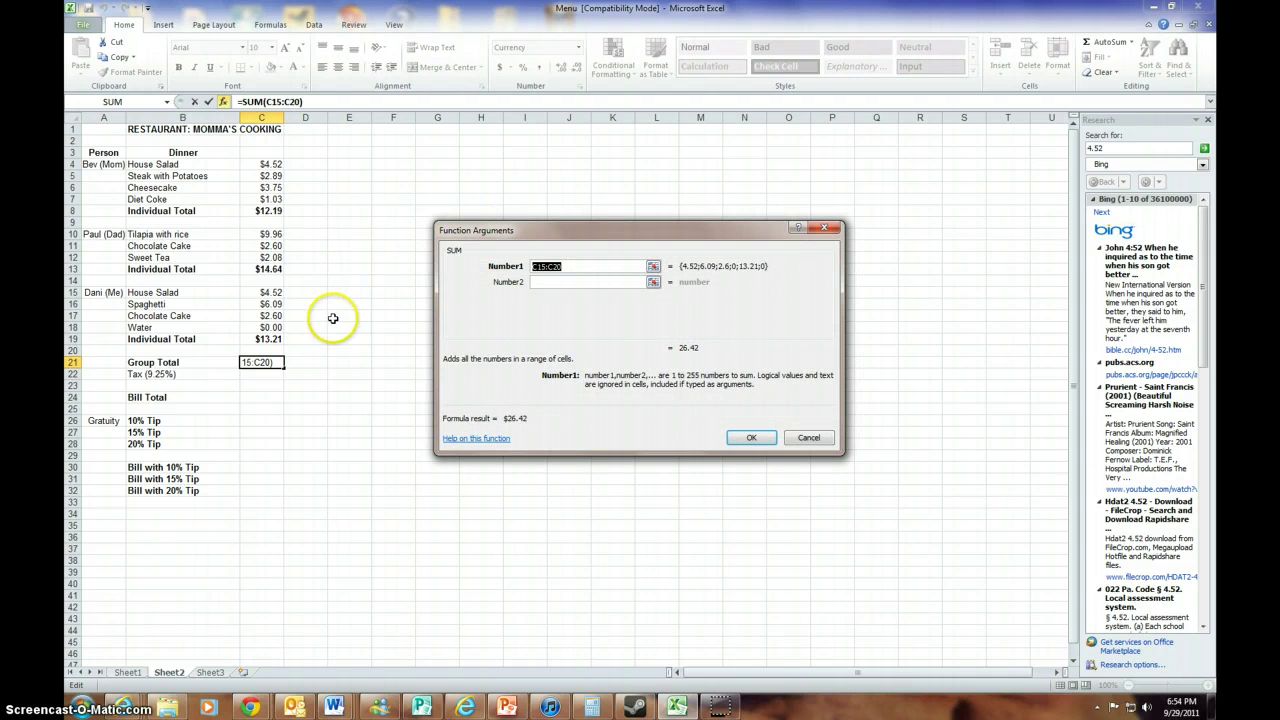
{"action": "left_click", "coordinate": [271, 212]}
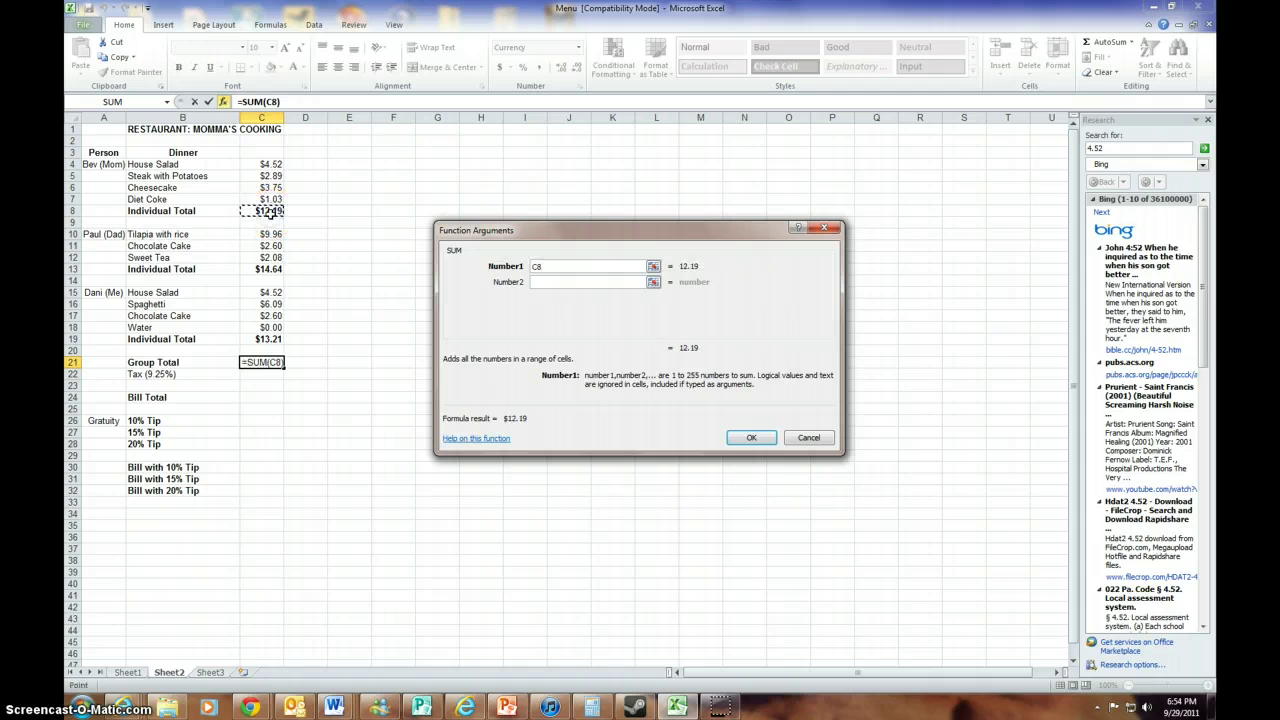
{"action": "left_click", "coordinate": [550, 281]}
{"action": "left_click", "coordinate": [271, 269]}
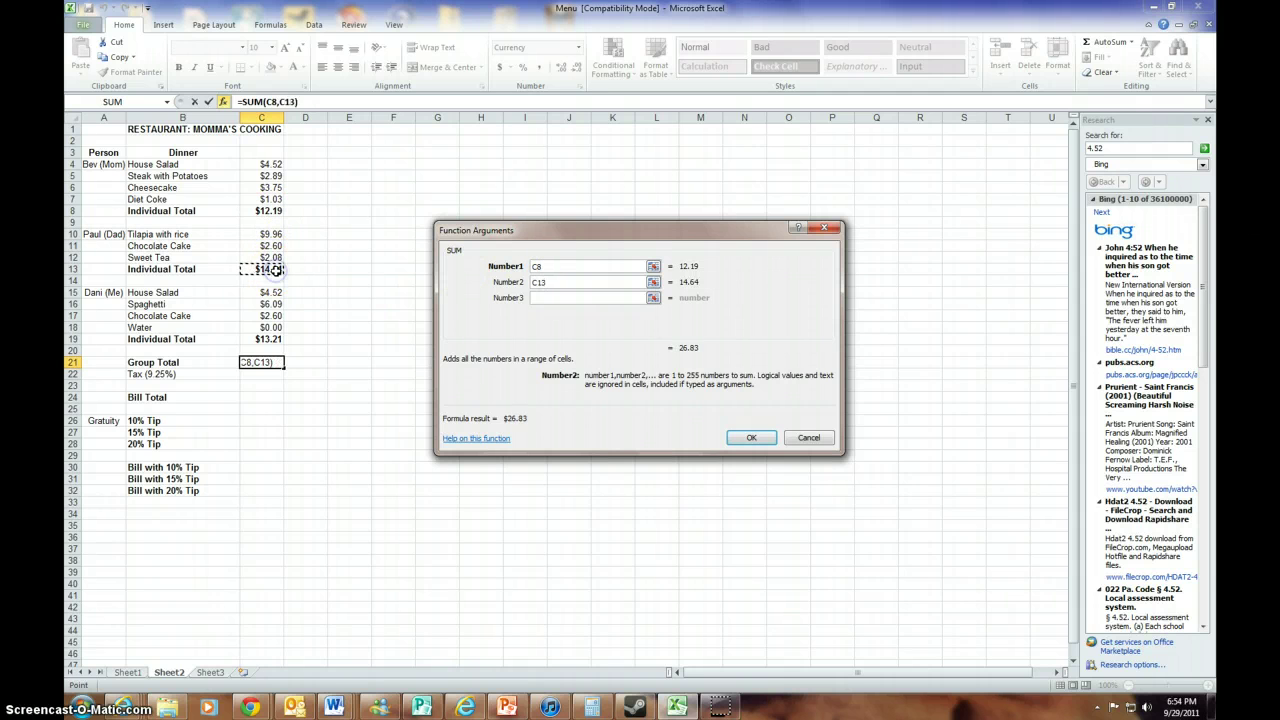
{"action": "left_click", "coordinate": [563, 298]}
{"action": "left_click", "coordinate": [270, 340]}
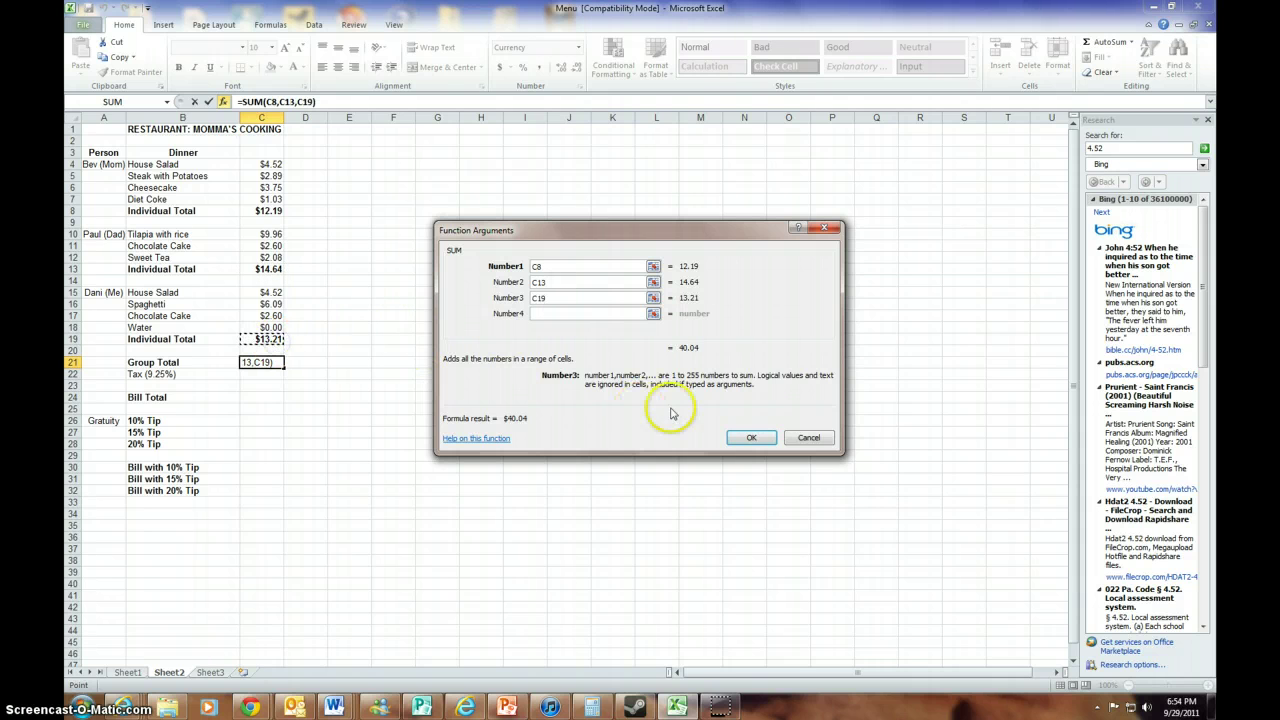
{"action": "left_click", "coordinate": [751, 437]}
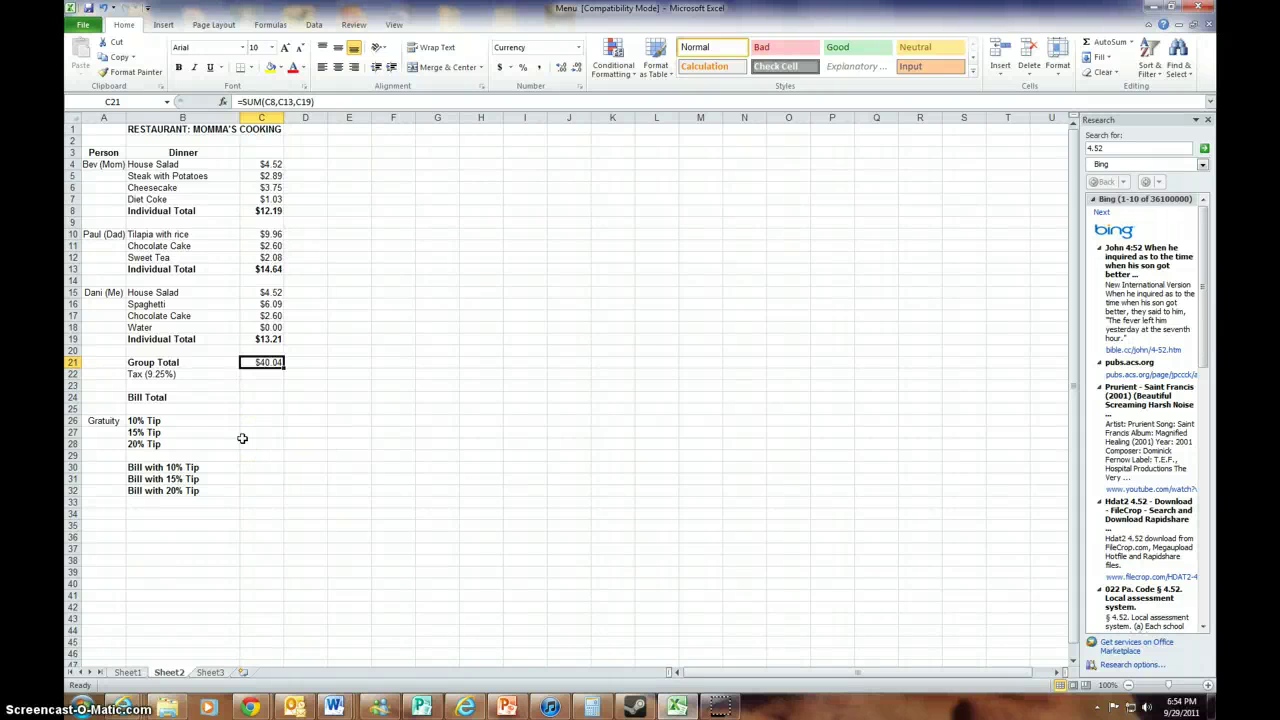
{"action": "left_click", "coordinate": [246, 373]}
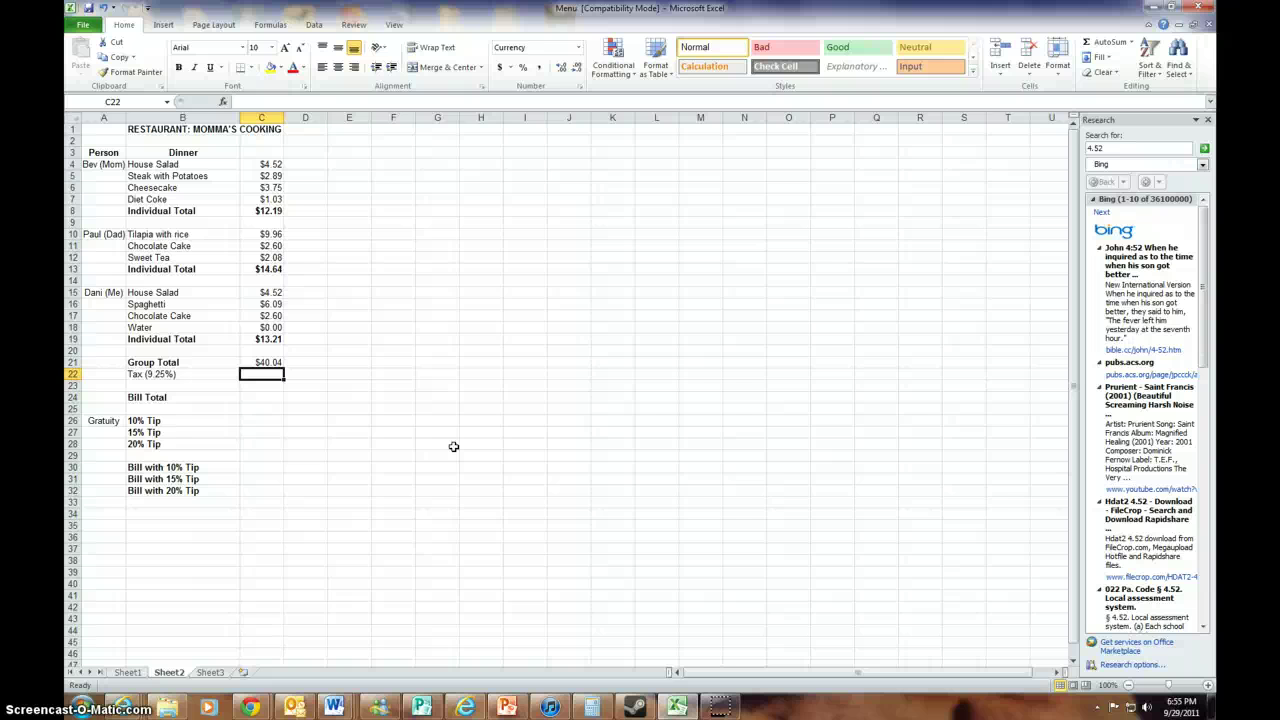
Search functions for 'multiply' and put =PRODUCT(C21,0.0925) in C22, giving $3.70 tax.
{"action": "left_click", "coordinate": [224, 101]}
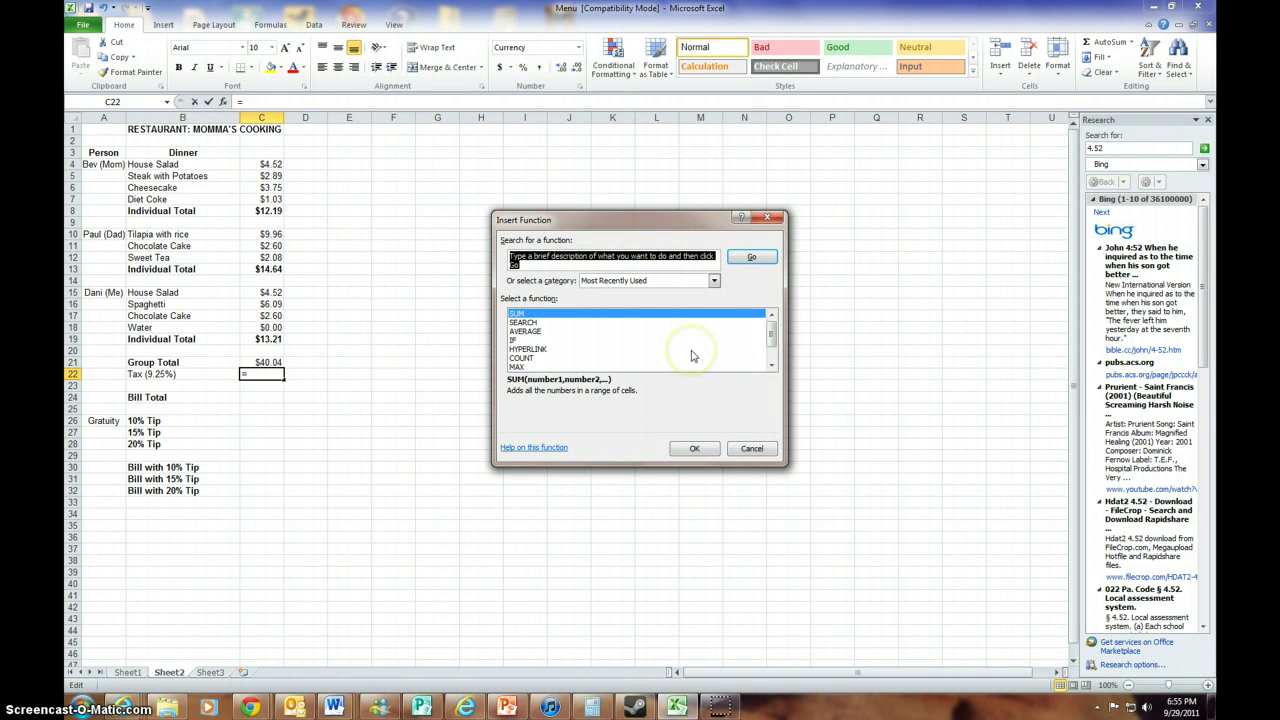
{"action": "type", "text": "multiply"}
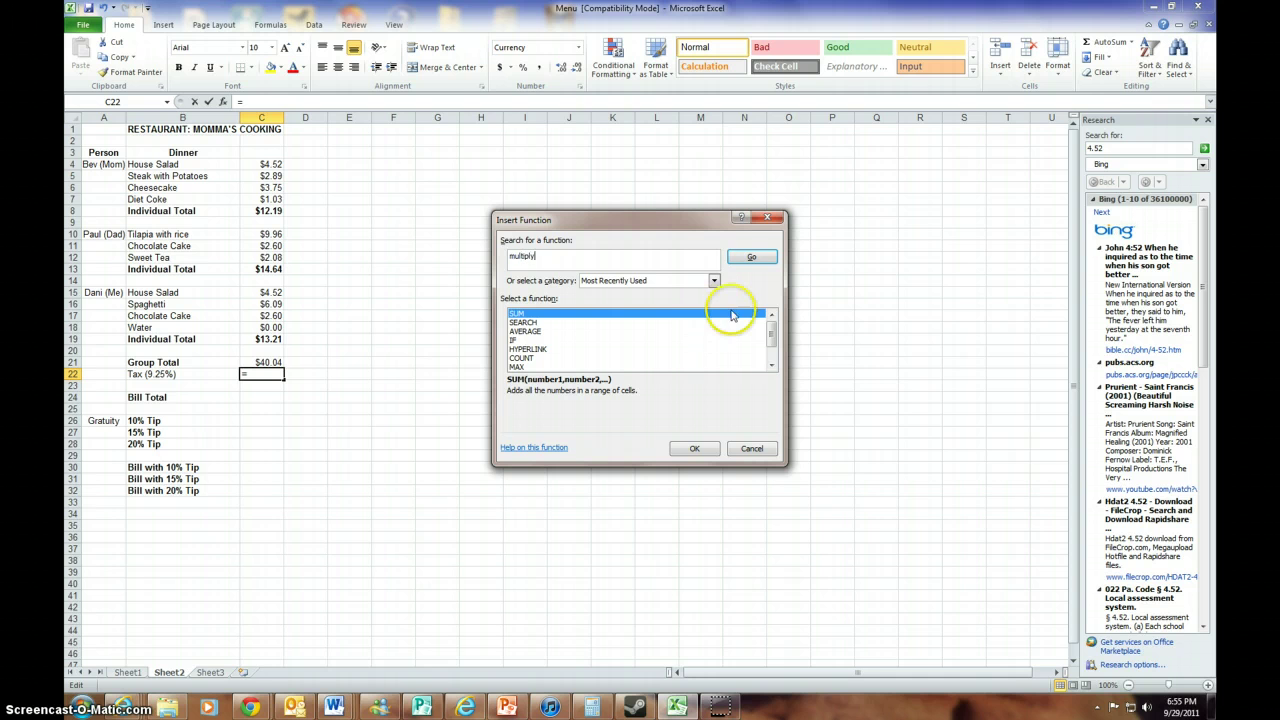
{"action": "left_click", "coordinate": [759, 258]}
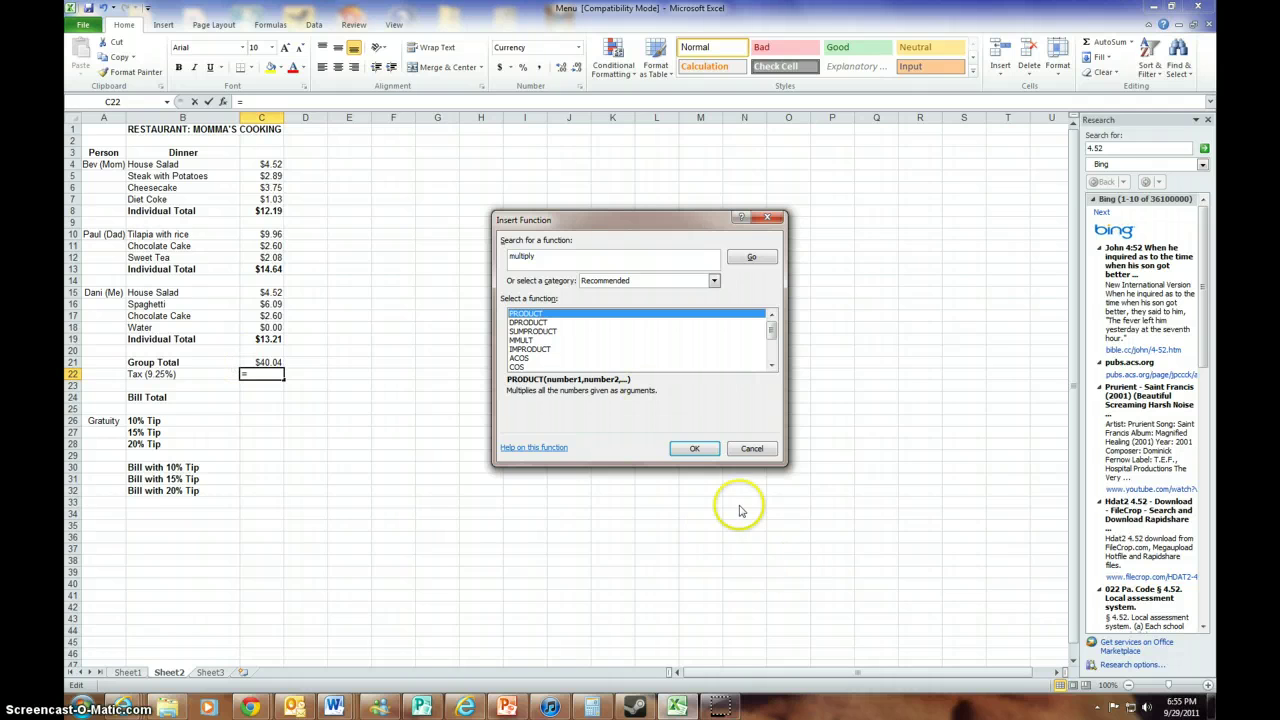
{"action": "left_click", "coordinate": [686, 448]}
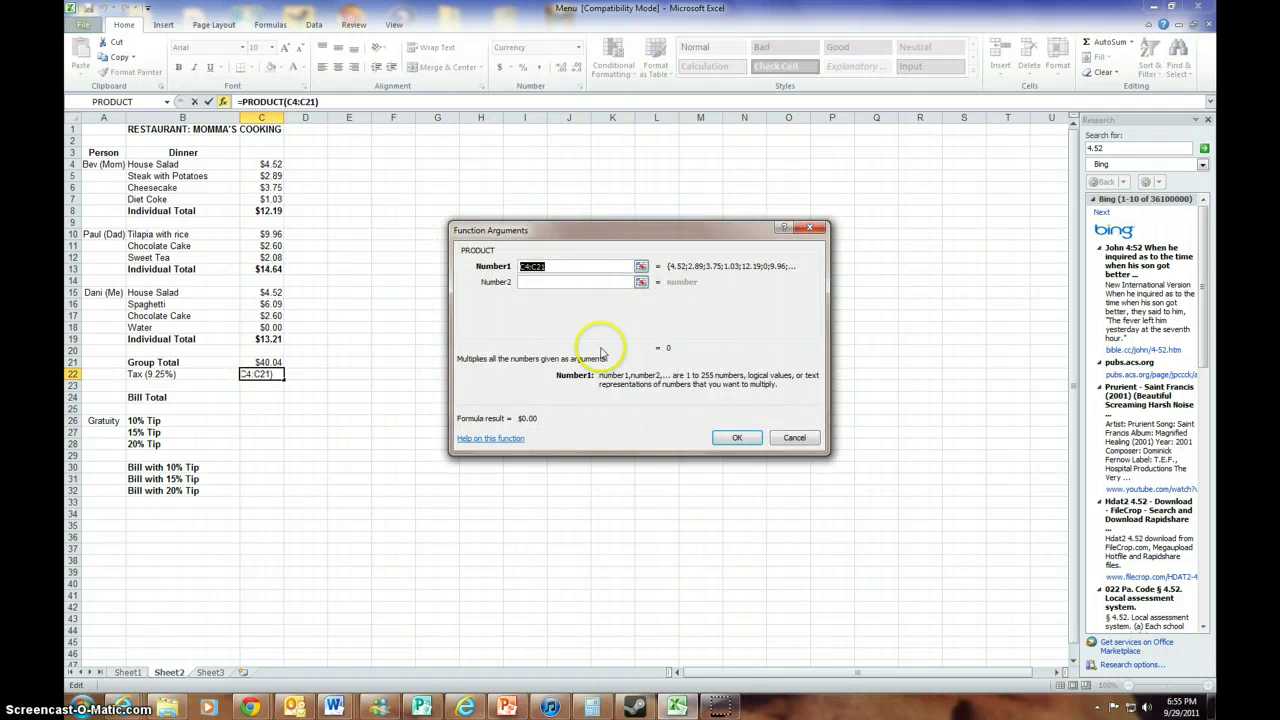
{"action": "left_click", "coordinate": [282, 364]}
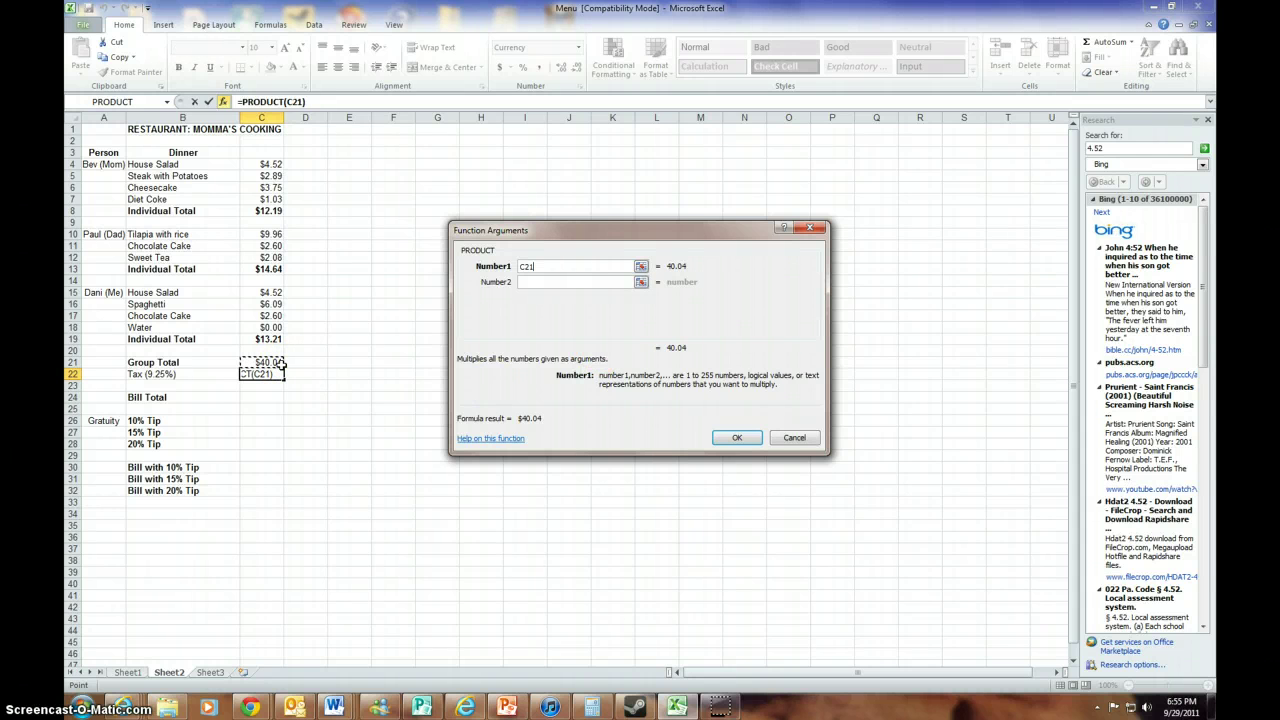
{"action": "left_click", "coordinate": [557, 282]}
{"action": "left_click", "coordinate": [559, 282]}
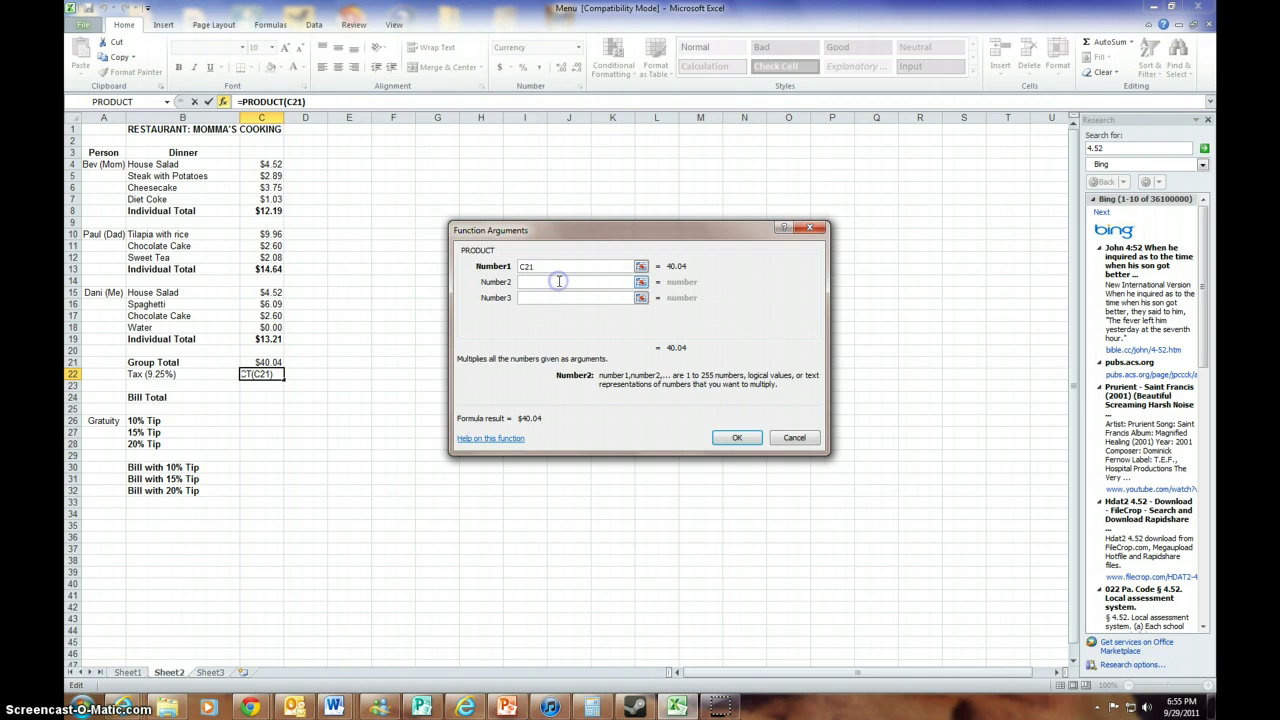
{"action": "type", "text": ".092"}
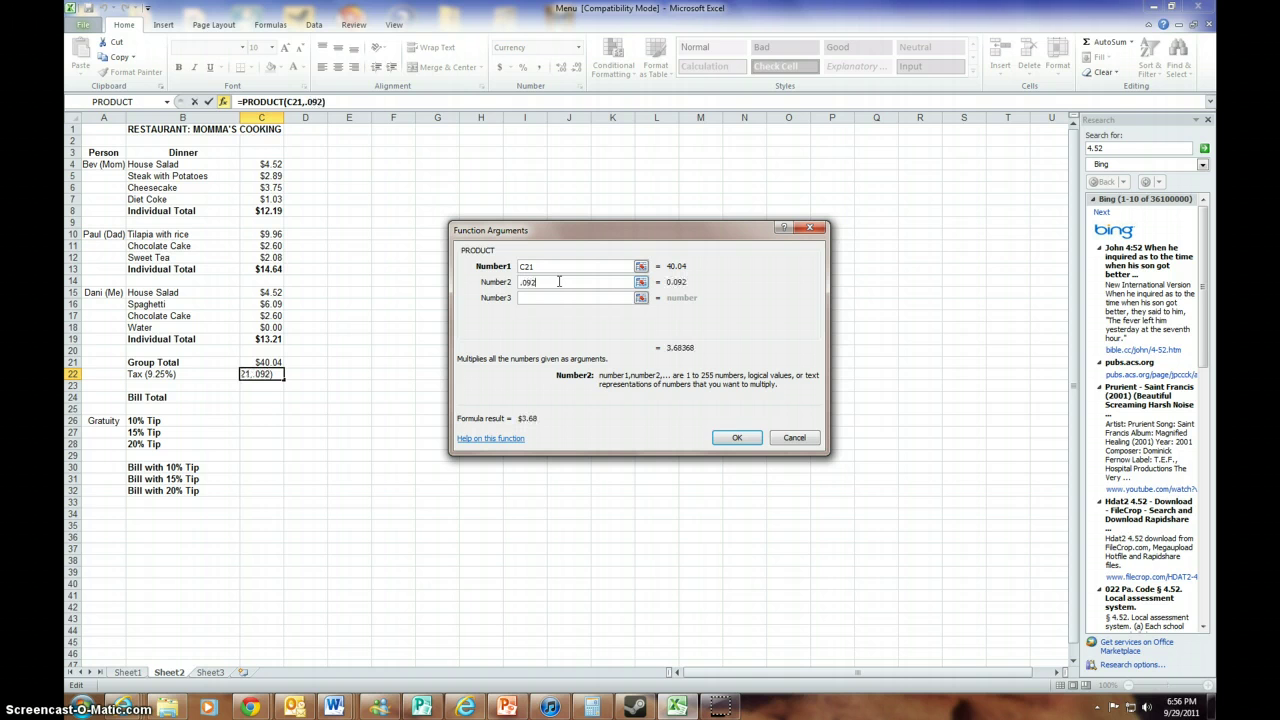
{"action": "type", "text": "5"}
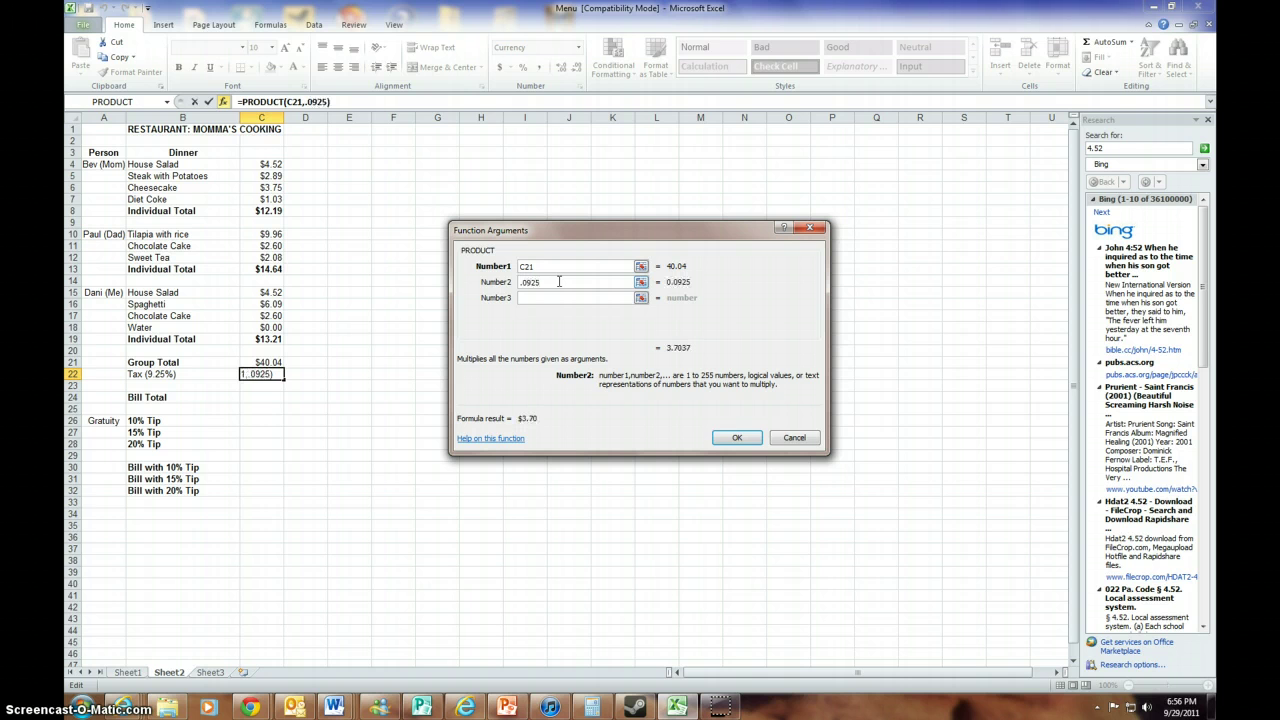
{"action": "left_click", "coordinate": [737, 437]}
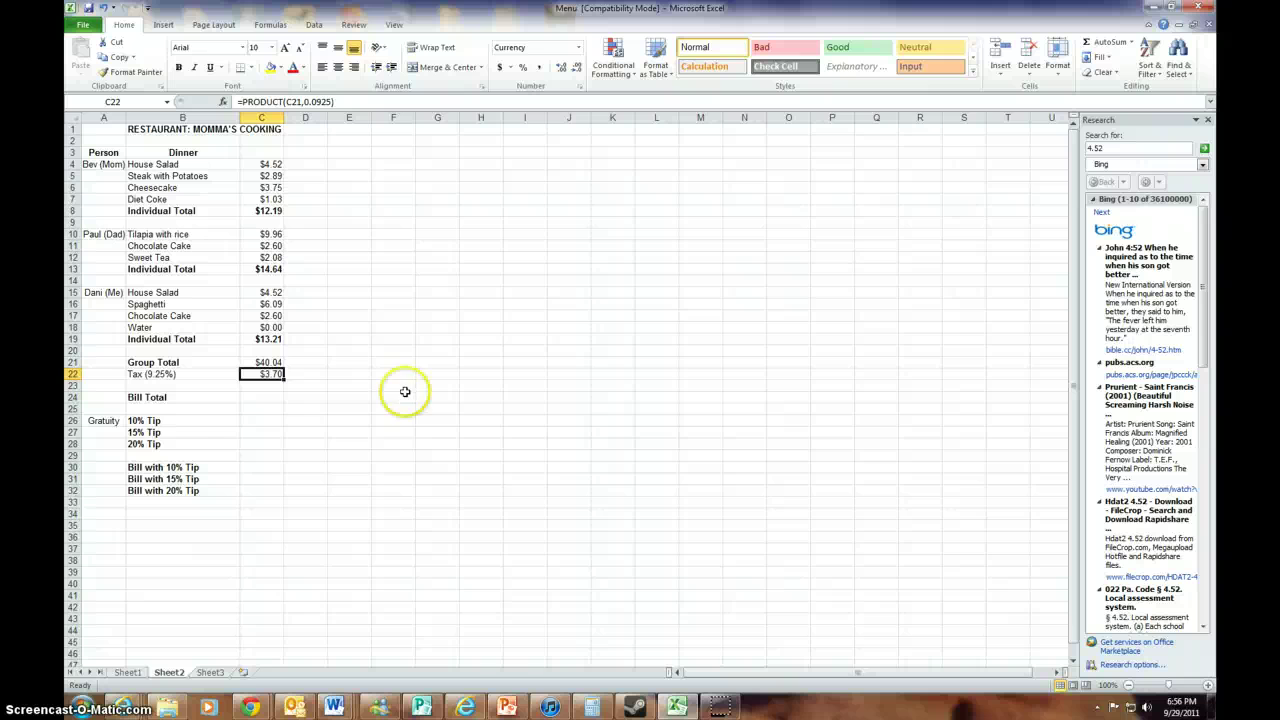
Select C17 and show the Page Layout ribbon with Alt+P.
{"action": "left_click", "coordinate": [270, 316]}
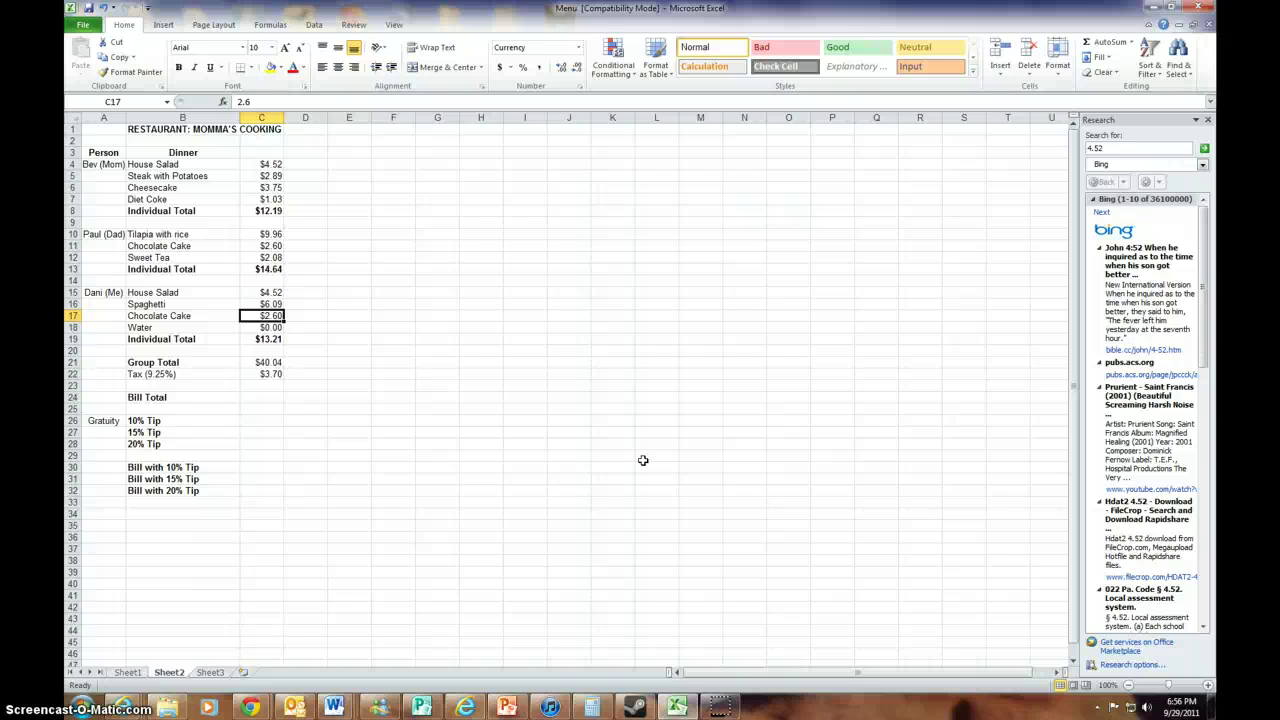
{"action": "key", "text": "alt+p"}
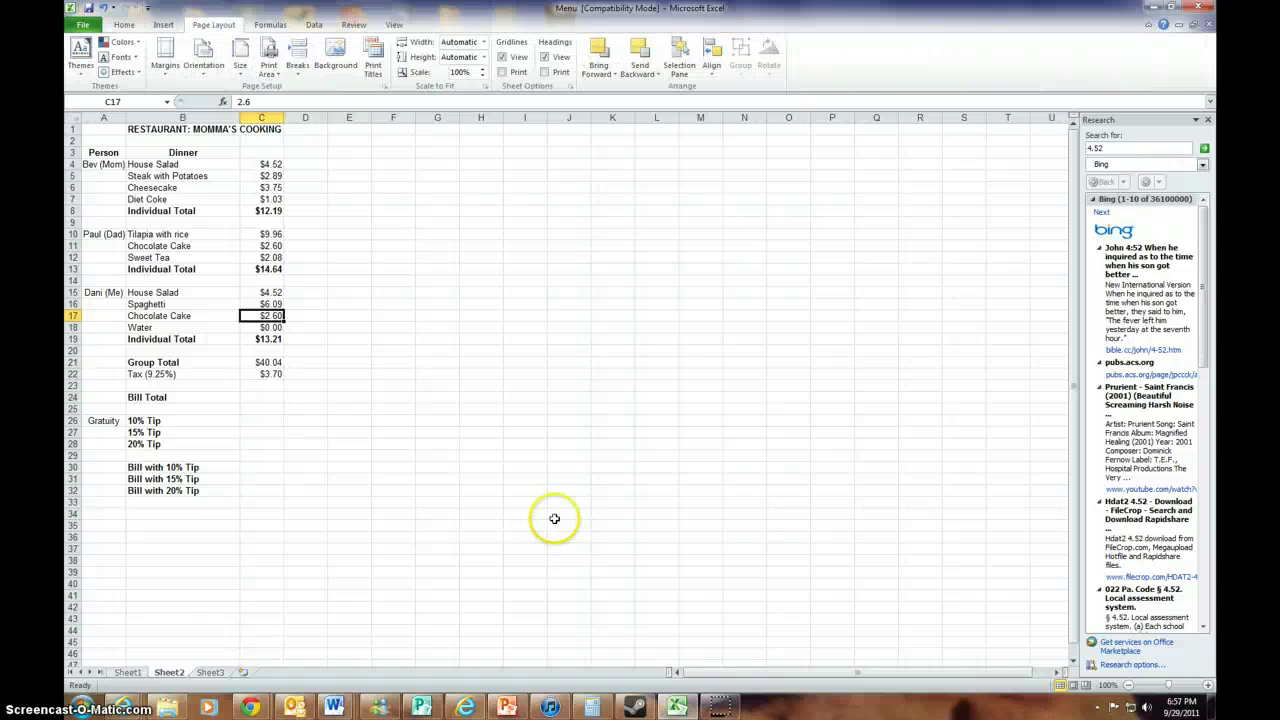